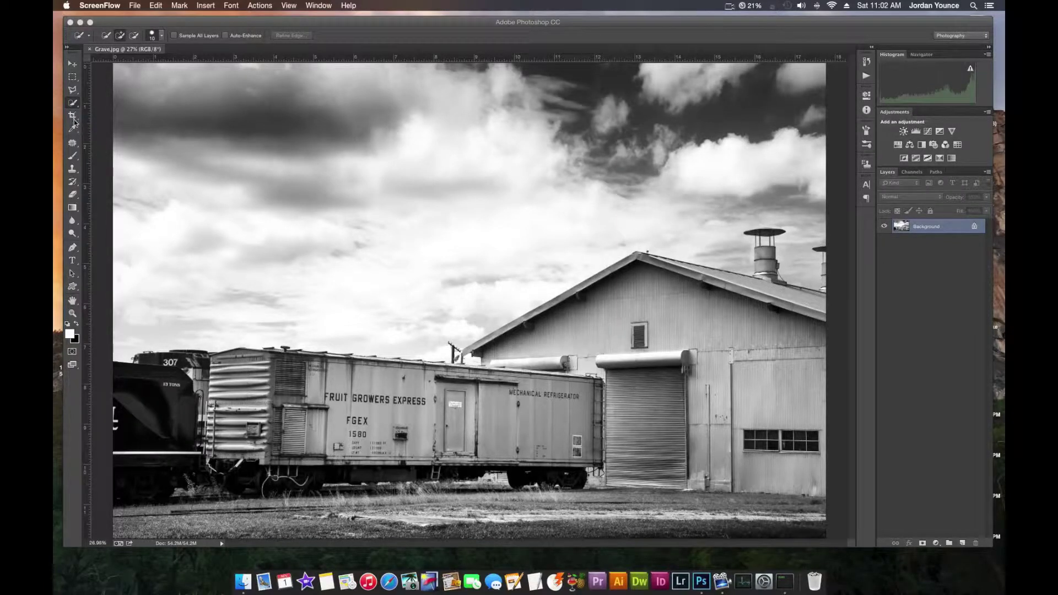
- With the Quick Selection Tool at size 60, select the locomotive and boxcar
click(72, 103)
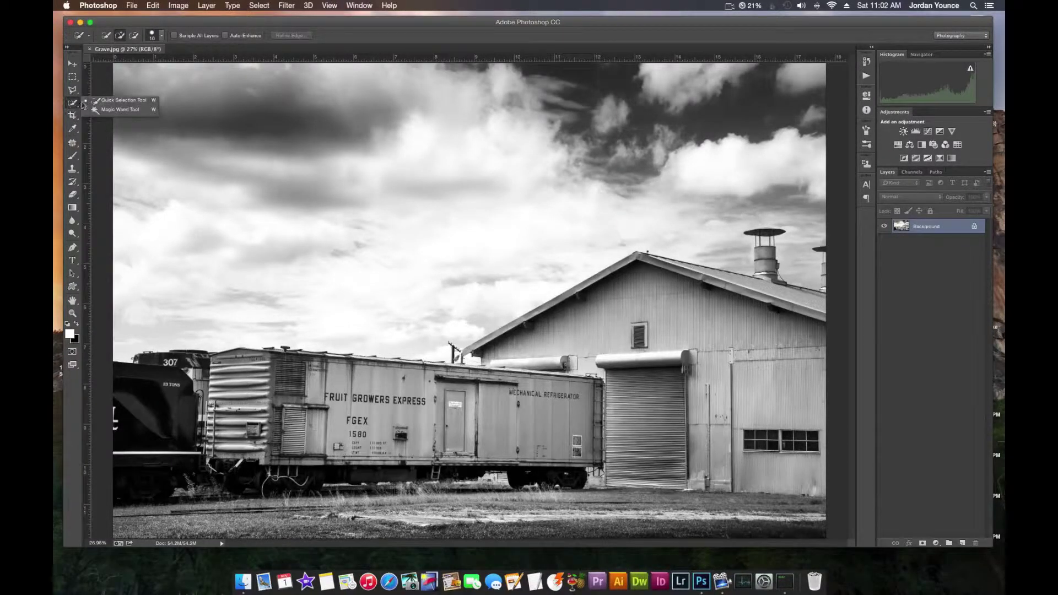
click(119, 100)
key(bracketright)
key(bracketright)
key(bracketright)
key(bracketright)
key(bracketright)
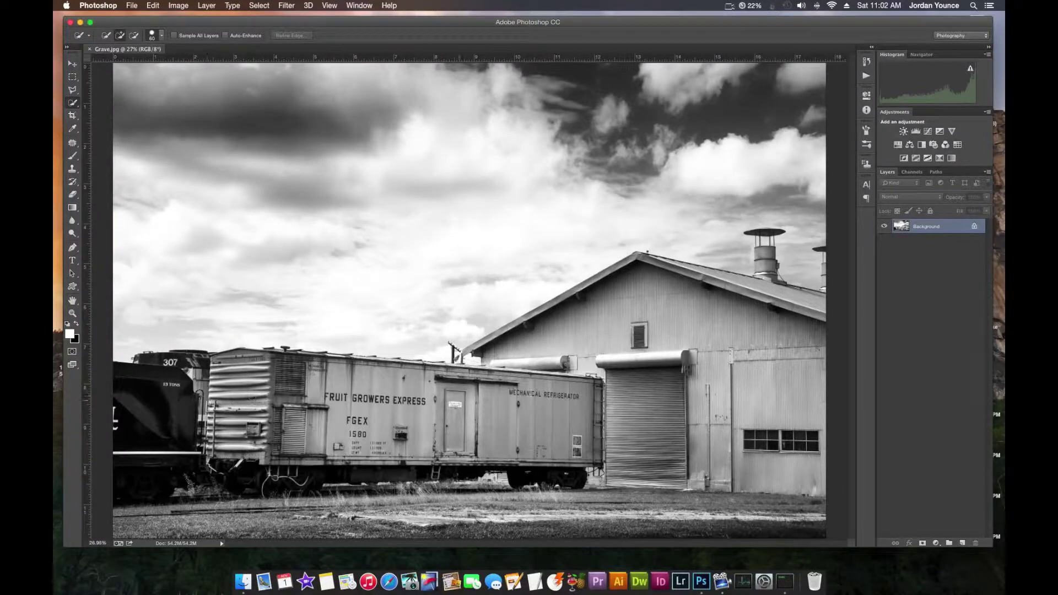
mouse_move(149, 426)
mouse_down()
mouse_move(114, 429)
mouse_move(121, 406)
mouse_move(192, 375)
mouse_move(264, 357)
mouse_move(304, 368)
mouse_up()
drag(389, 364, 436, 372)
drag(533, 376, 571, 380)
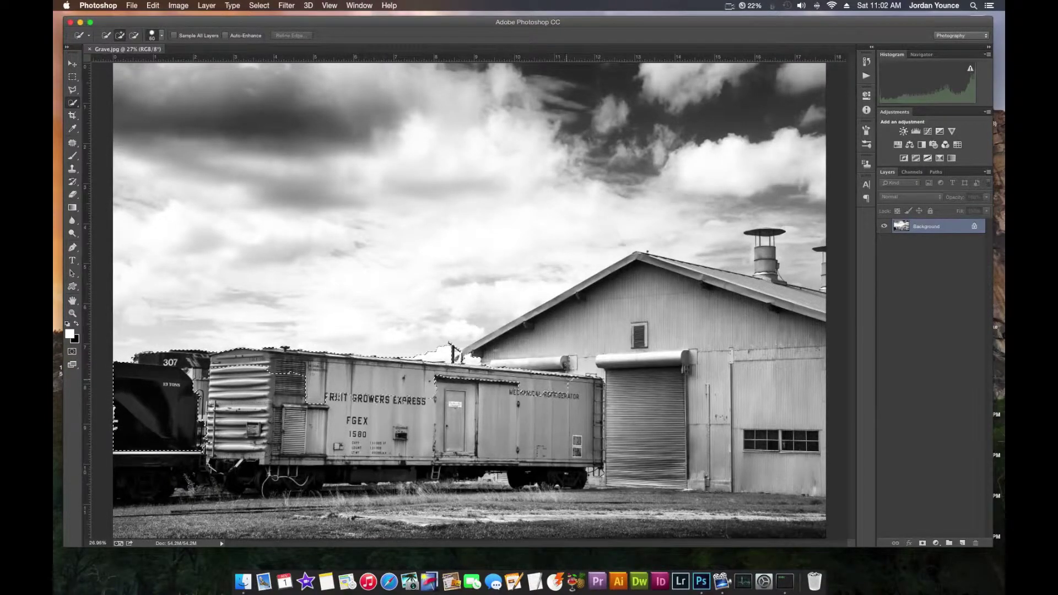
- Add the building's gable roof, right roofline, upper wall and bottom ground strip to the selection
drag(521, 329, 648, 259)
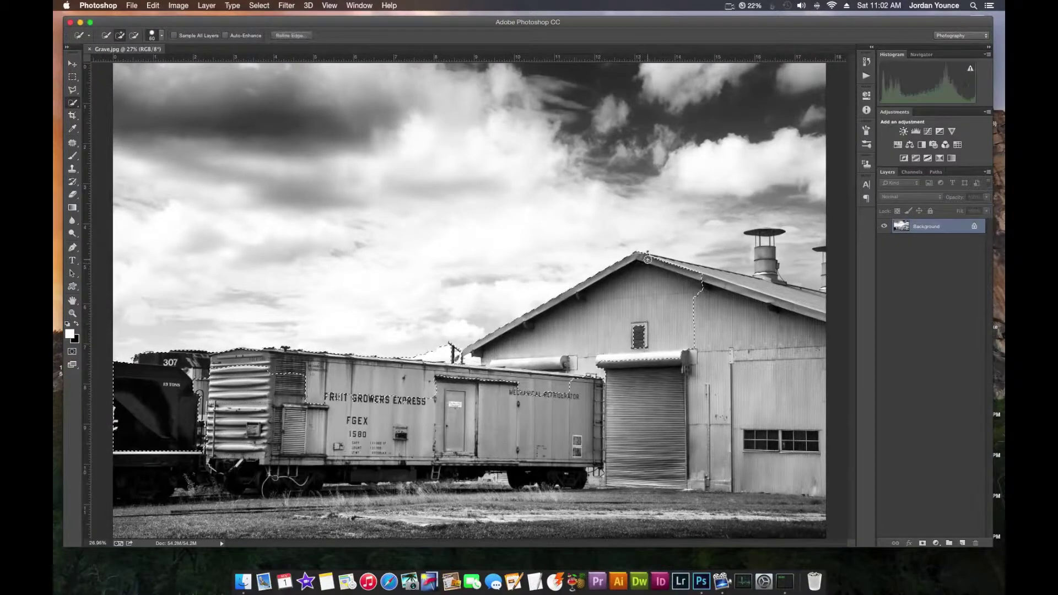
mouse_move(716, 276)
mouse_down()
mouse_move(822, 298)
mouse_move(826, 269)
mouse_up()
drag(794, 325, 813, 355)
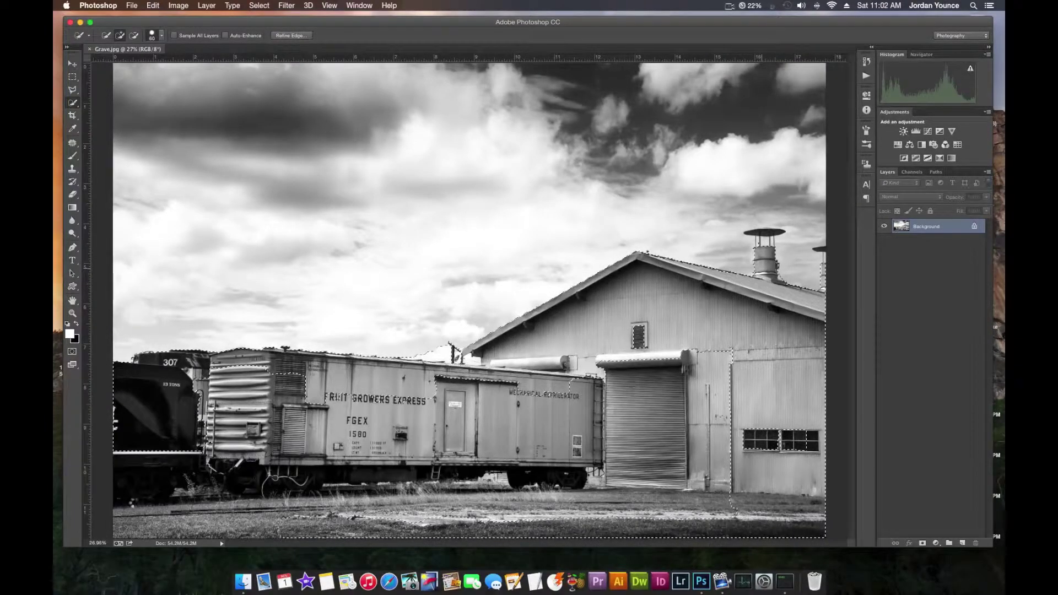
drag(276, 527, 119, 505)
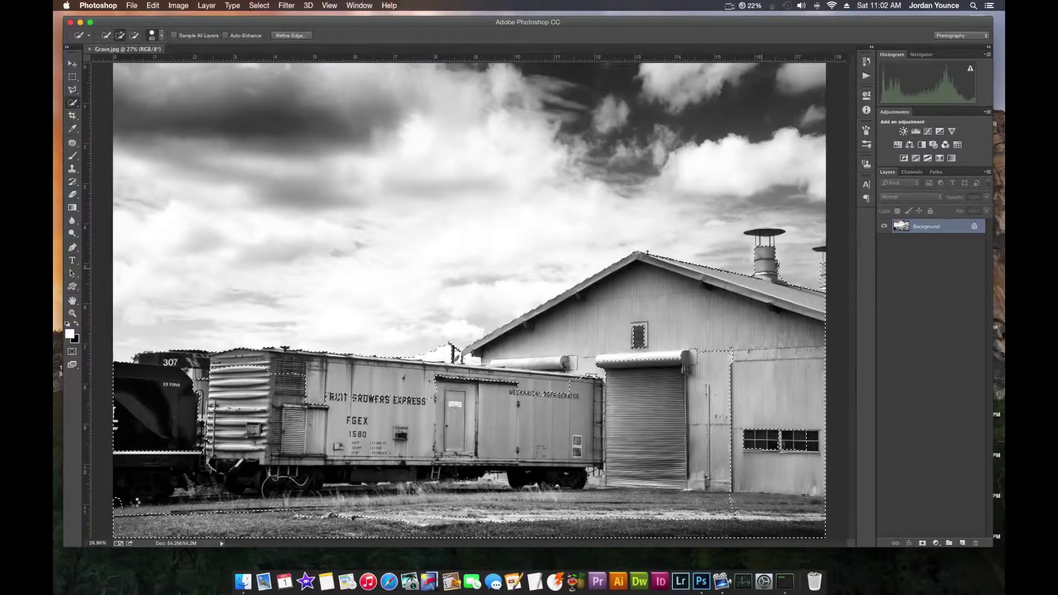
key(bracketright)
key(bracketright)
key(bracketright)
key(bracketright)
key(bracketright)
key(bracketright)
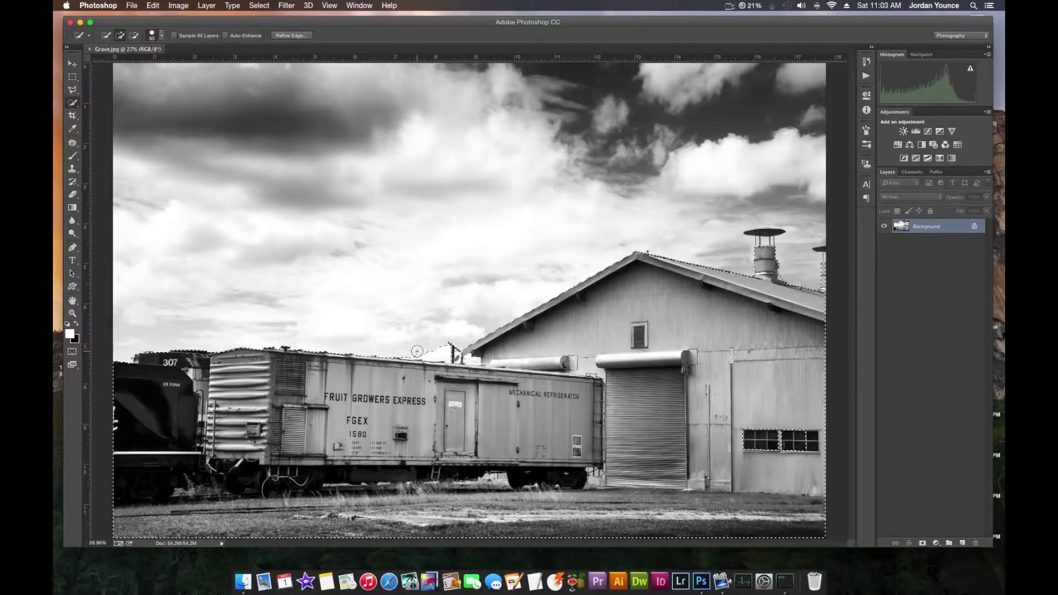
- Zoom in and, with a size-25 brush, subtract the sky right of the telegraph pole and above the boxcar roof
drag(342, 369, 667, 392)
scroll(667, 392, right, 10)
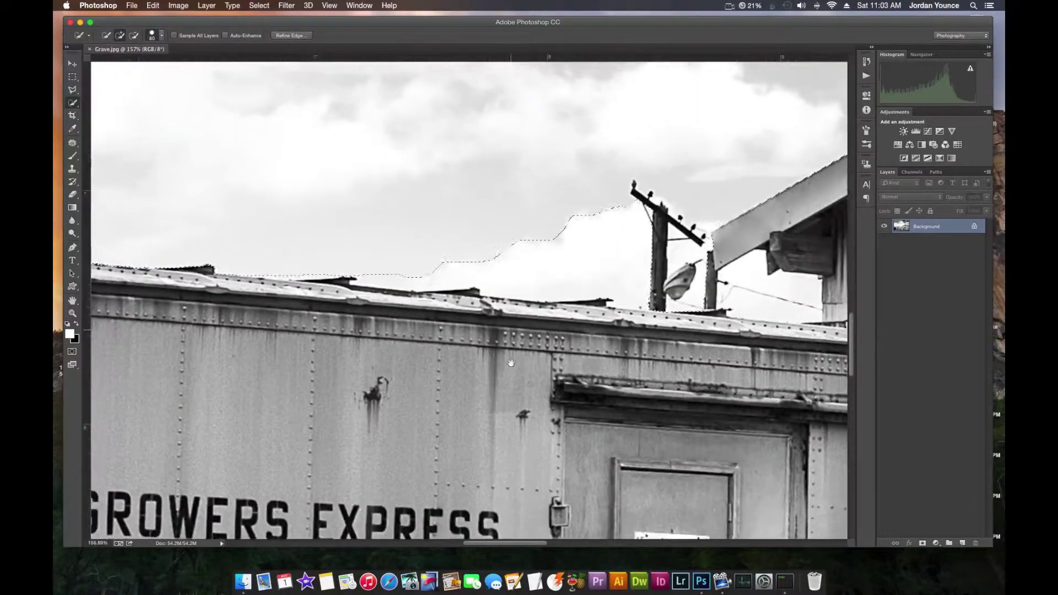
scroll(500, 217, right, 2)
scroll(501, 217, up, 2)
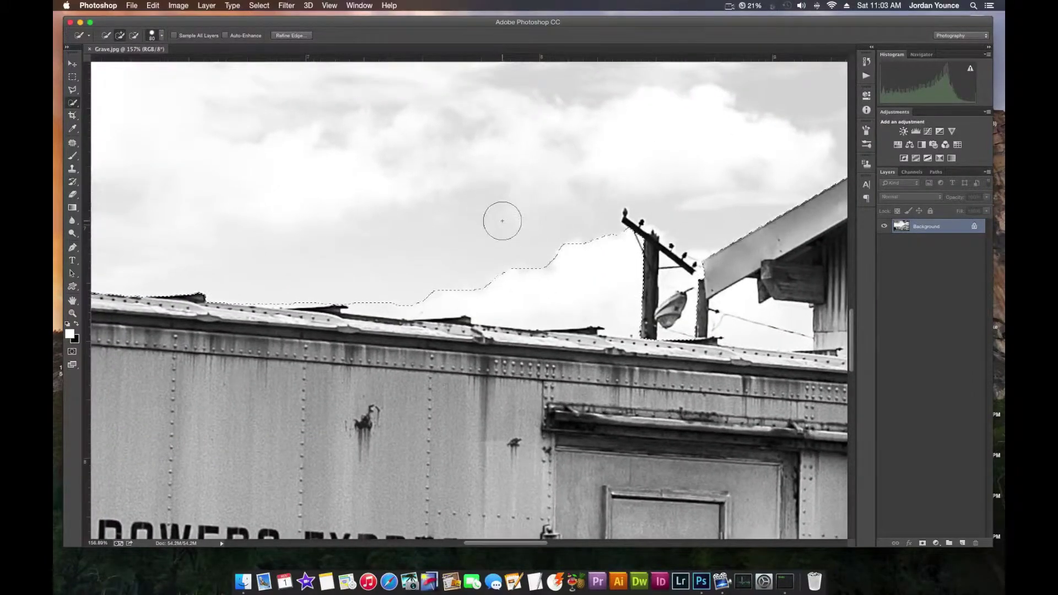
key(alt)
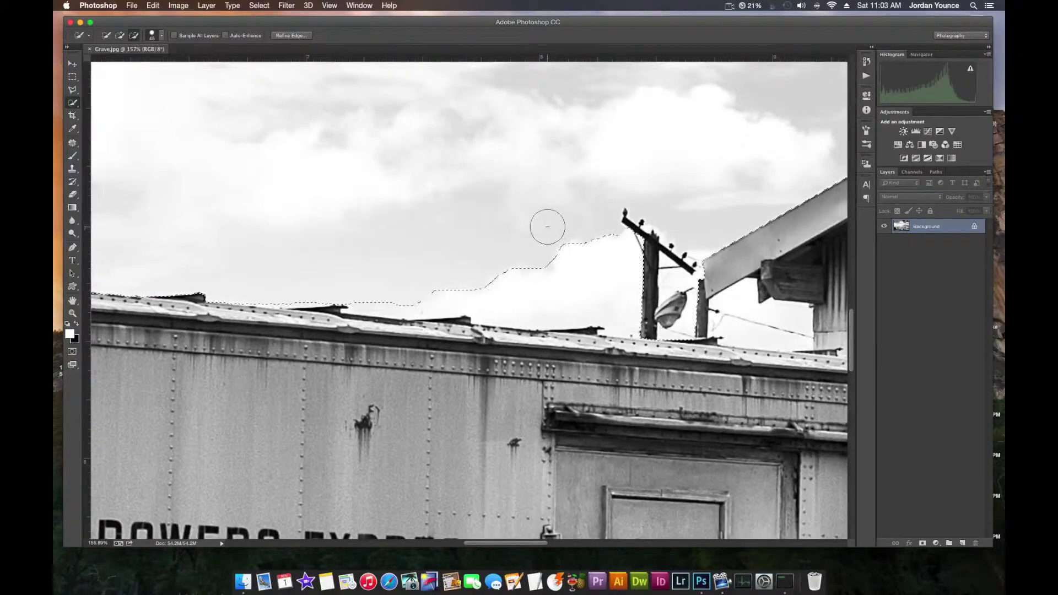
key(bracketleft)
key(bracketleft)
key(alt)
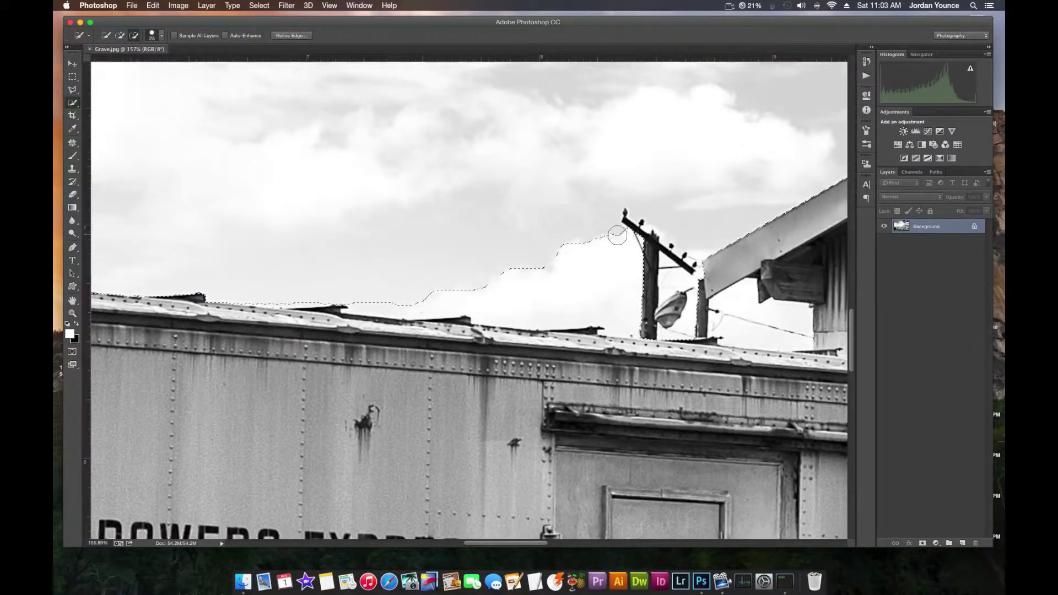
mouse_move(614, 241)
mouse_down()
mouse_move(621, 229)
mouse_move(621, 296)
mouse_move(595, 309)
mouse_move(452, 308)
mouse_up()
drag(380, 302, 289, 294)
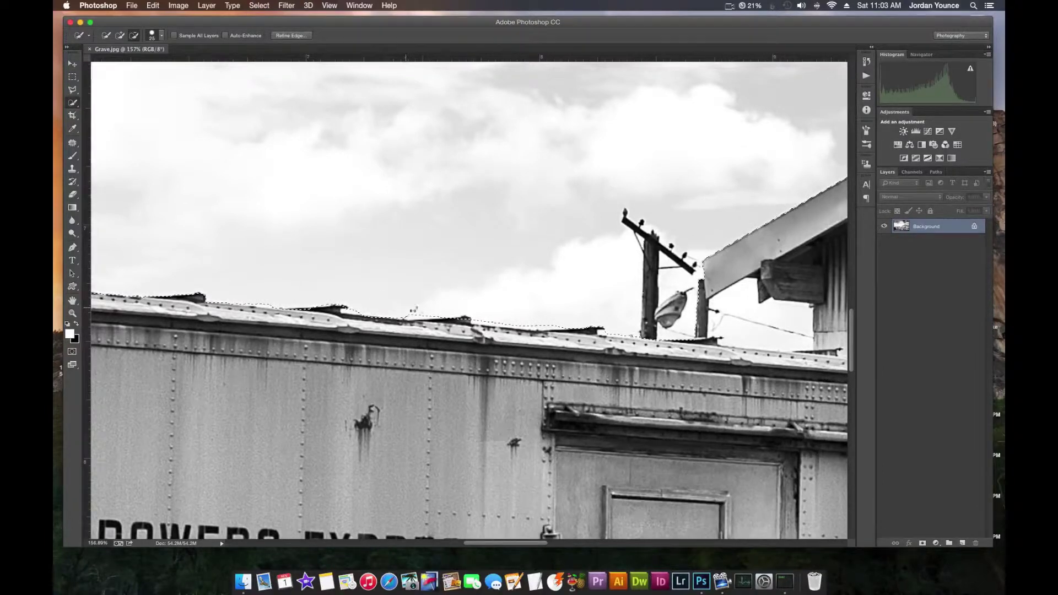
- Tidy the selection between the pole and the building, then bring the roof vents into view
scroll(543, 312, right, 10)
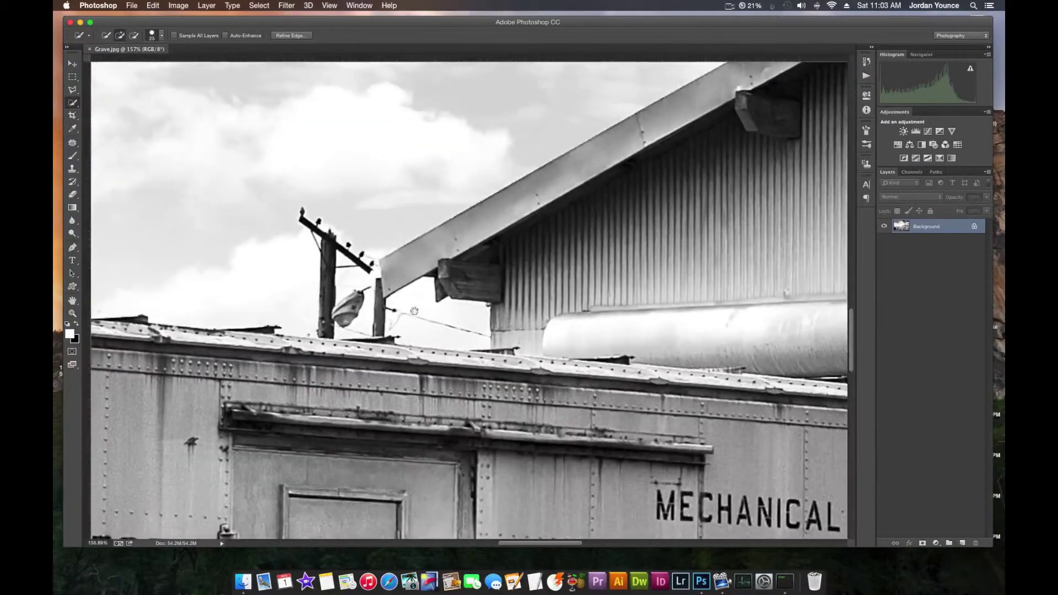
mouse_move(441, 313)
mouse_down()
mouse_move(421, 300)
mouse_move(408, 300)
mouse_move(470, 333)
mouse_move(423, 292)
mouse_up()
key(alt)
scroll(510, 365, down, 10)
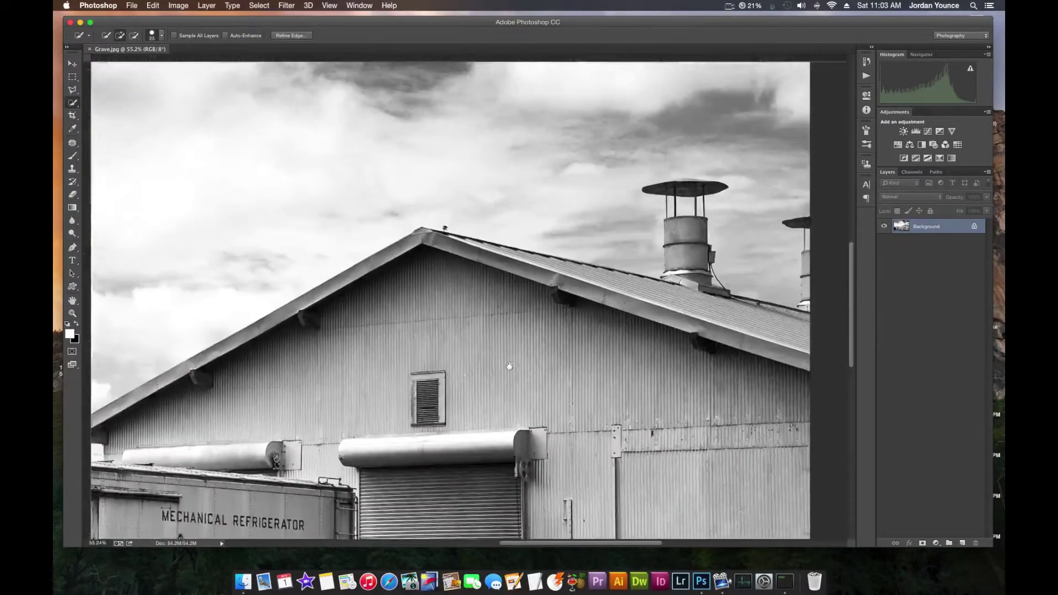
drag(509, 366, 334, 357)
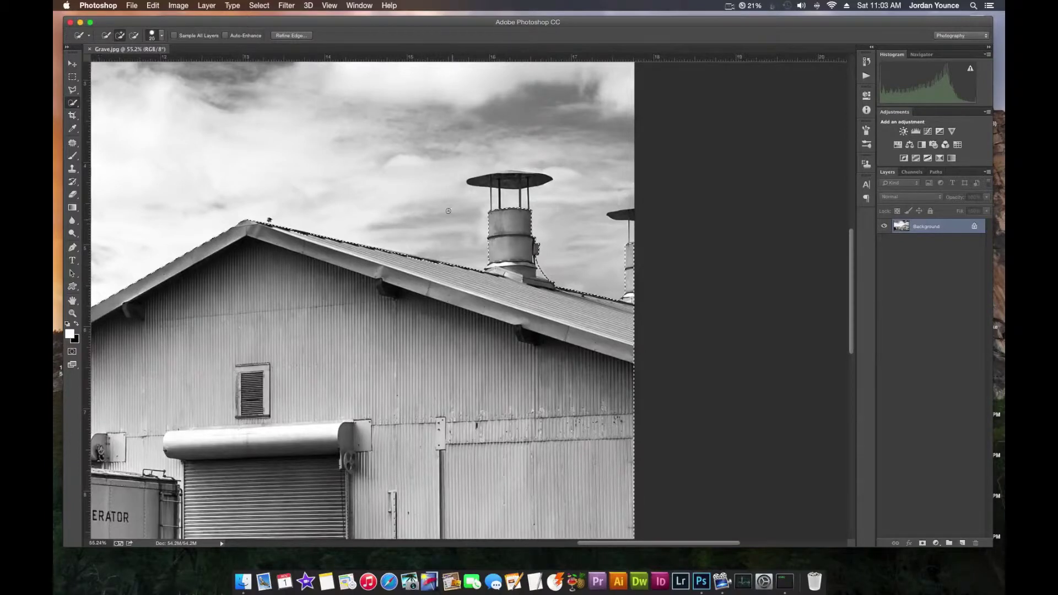
scroll(491, 182, up, 3)
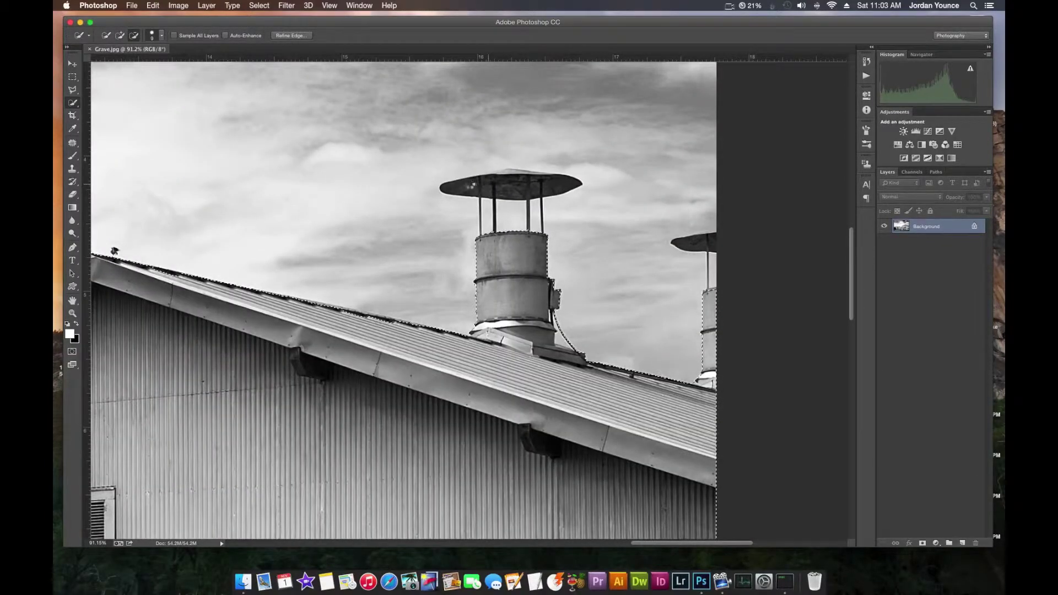
- Add the right vent cap and pipe to the selection and remove the sky between the vents
key(alt)
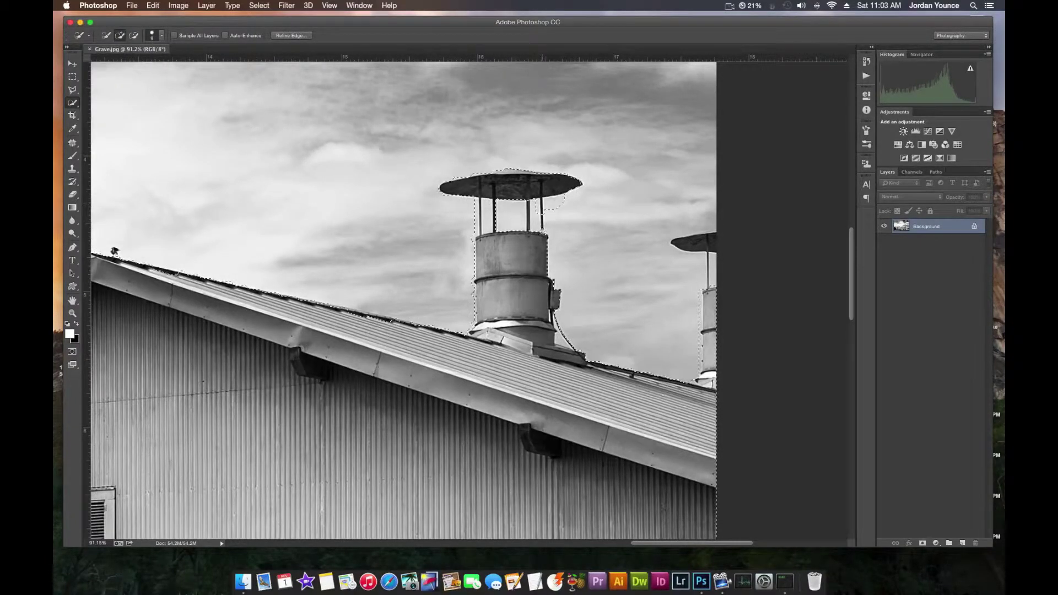
key(bracketright)
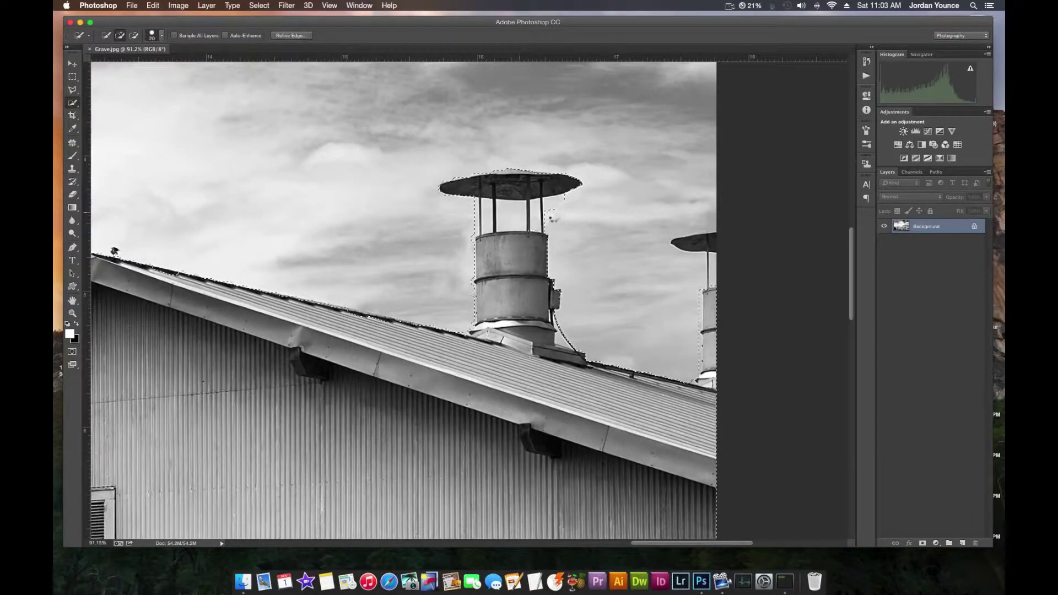
key(alt)
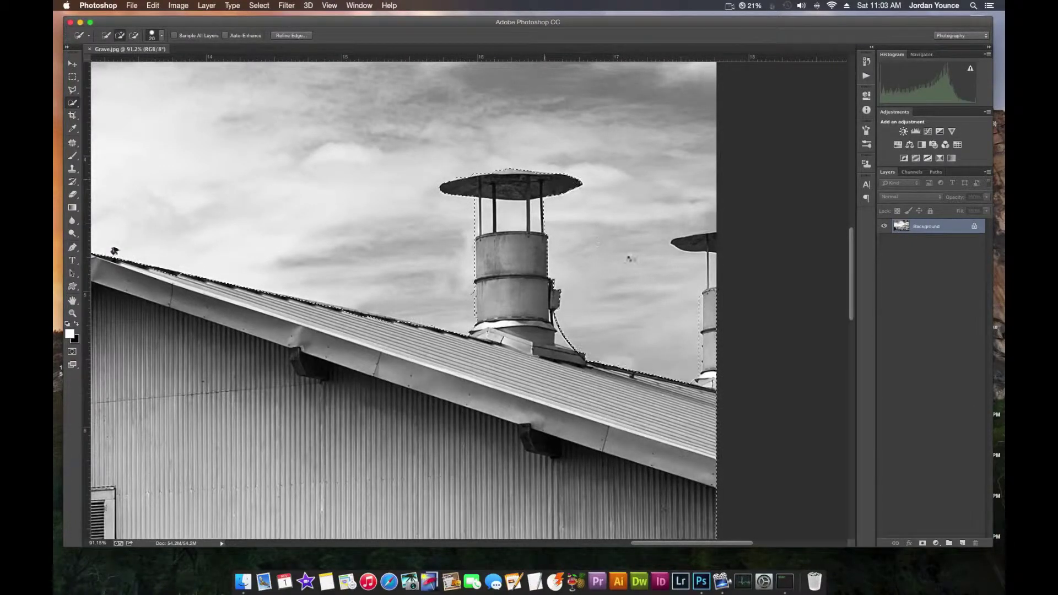
scroll(540, 251, right, 5)
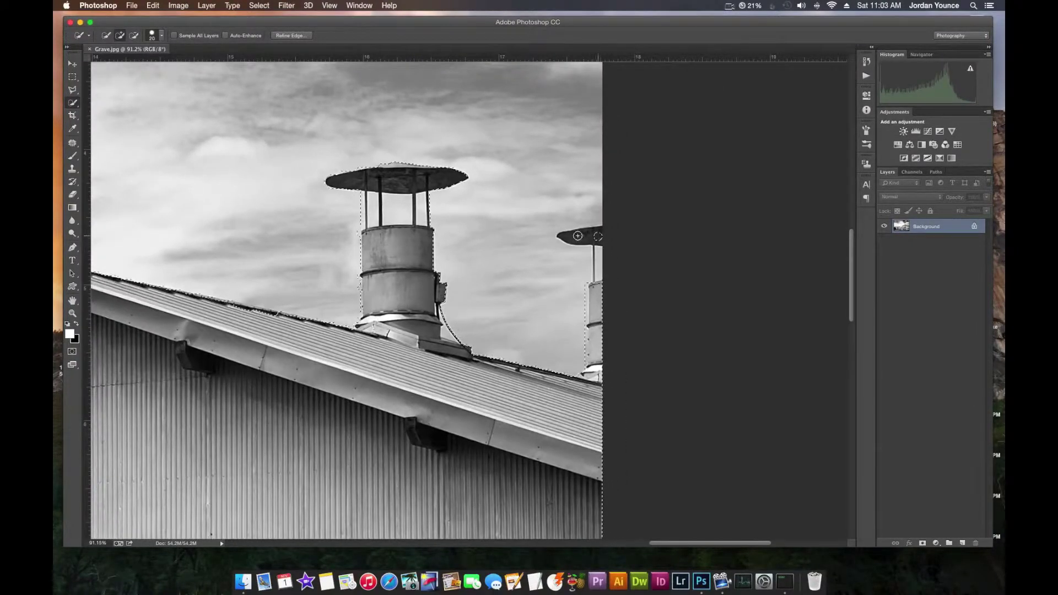
click(575, 236)
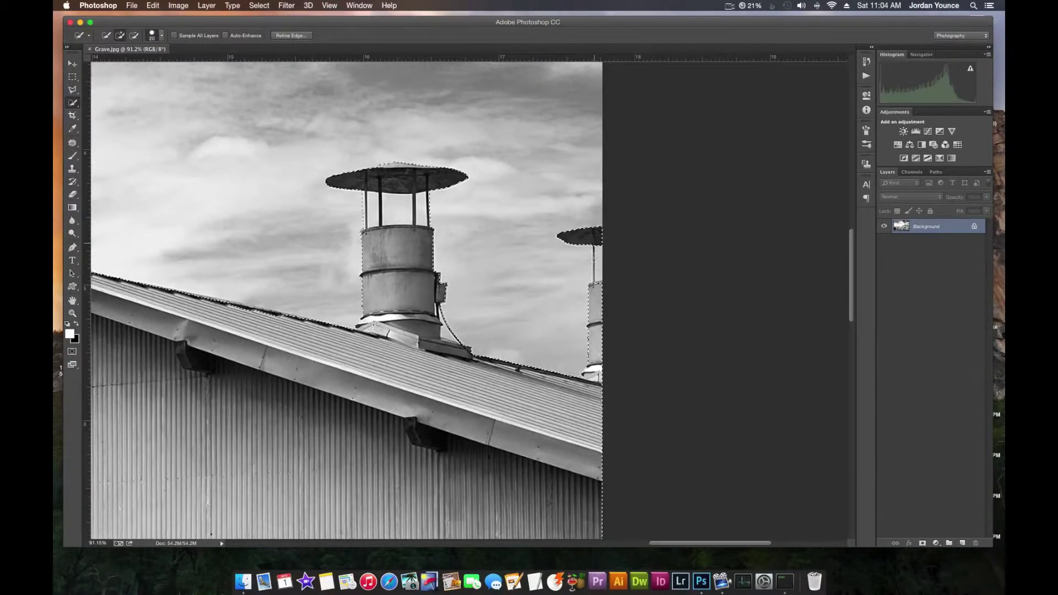
mouse_move(574, 236)
mouse_down()
mouse_move(596, 285)
mouse_move(614, 288)
mouse_up()
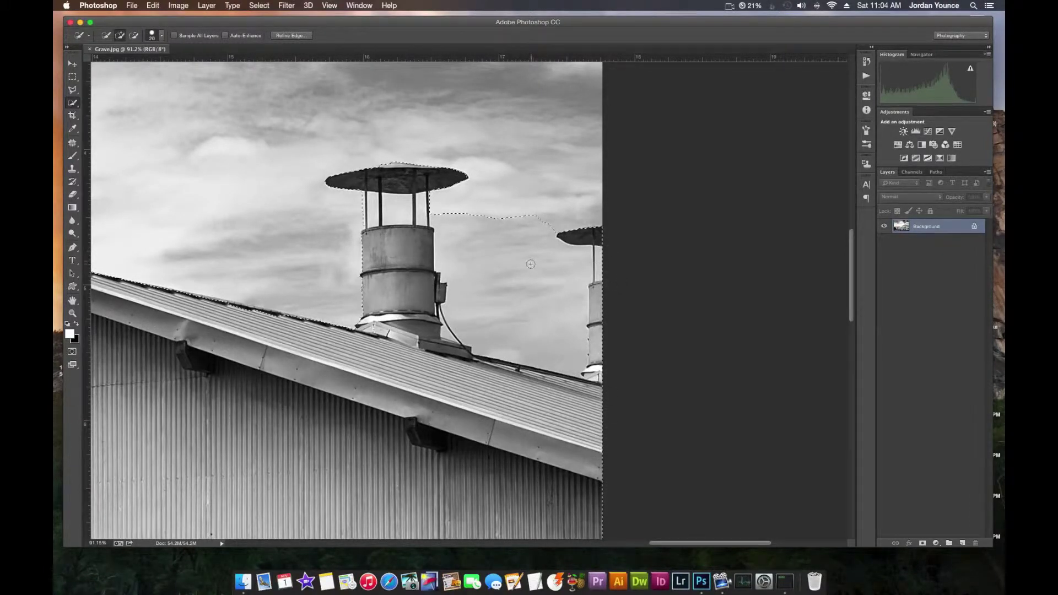
mouse_move(498, 229)
alt+mouse_down()
mouse_move(449, 226)
mouse_move(502, 314)
mouse_move(566, 343)
mouse_move(573, 258)
mouse_move(556, 228)
mouse_move(527, 227)
mouse_move(580, 250)
mouse_move(585, 276)
alt+mouse_up()
scroll(498, 281, down, 3)
scroll(498, 281, down, 3)
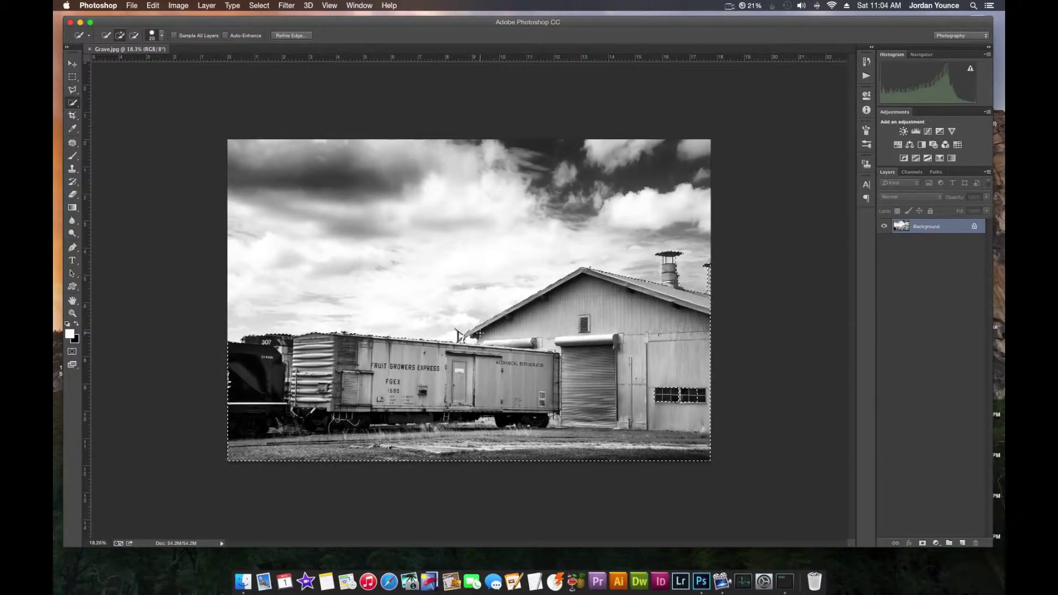
- Refine Edge with Smart Radius about 1.2, Smooth 5, Shift Edge -16, output to New Layer with Layer Mask
click(298, 36)
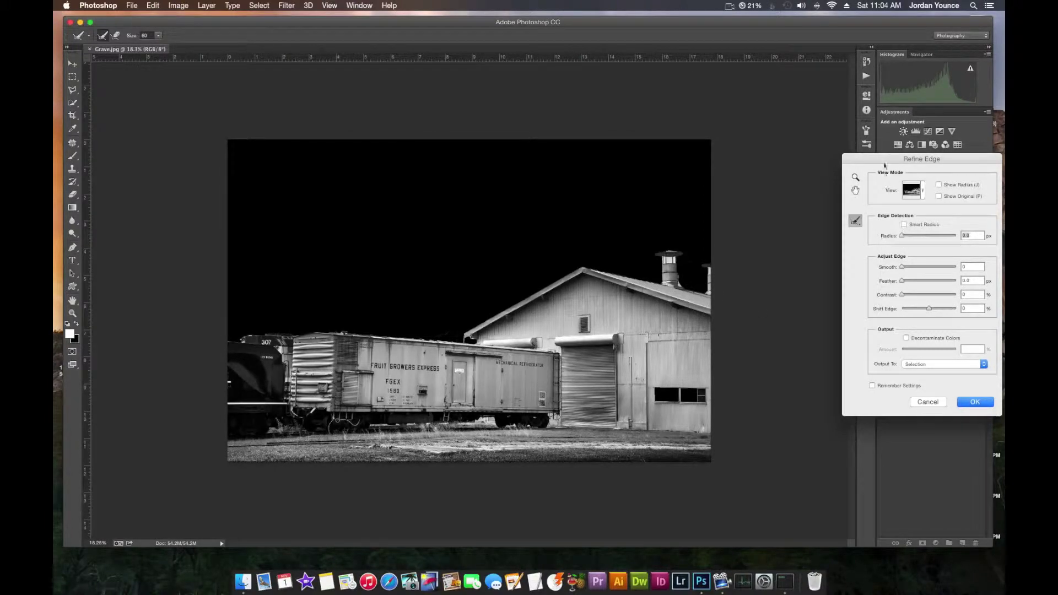
drag(882, 159, 844, 159)
click(866, 224)
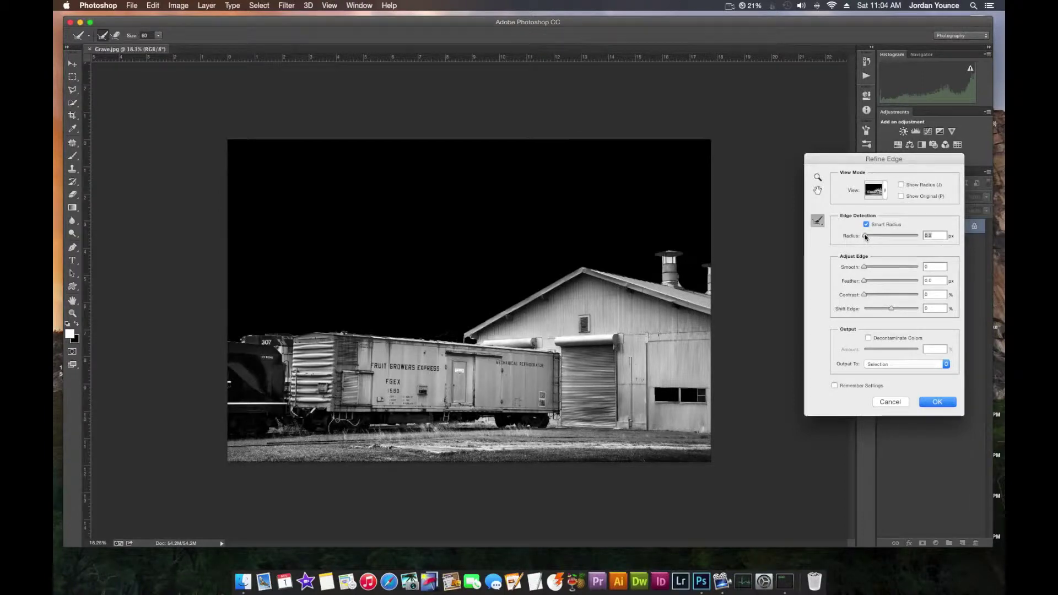
drag(864, 237, 869, 237)
drag(891, 310, 886, 310)
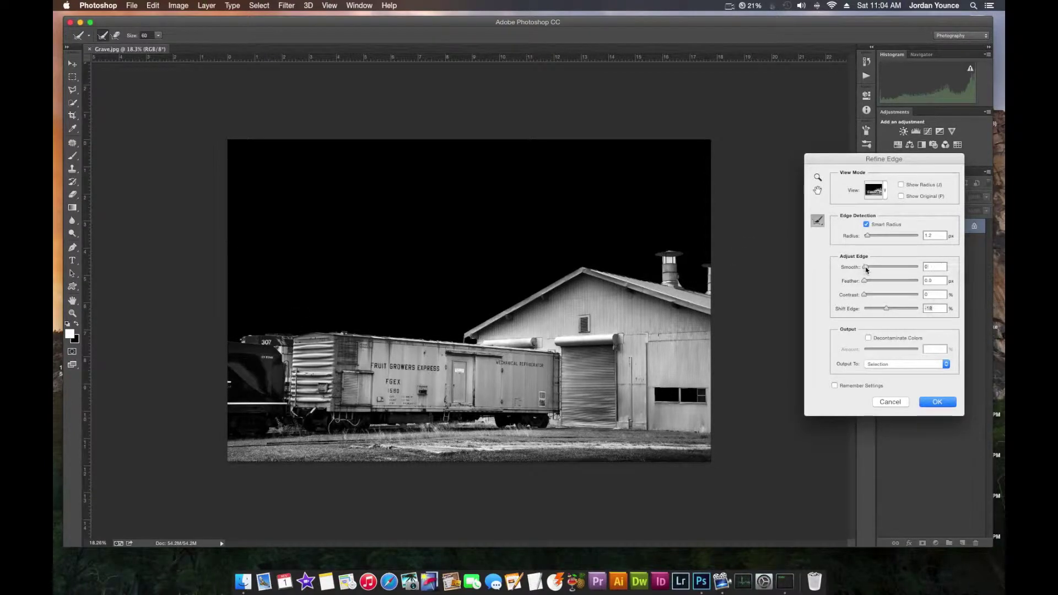
drag(866, 269, 869, 269)
click(887, 366)
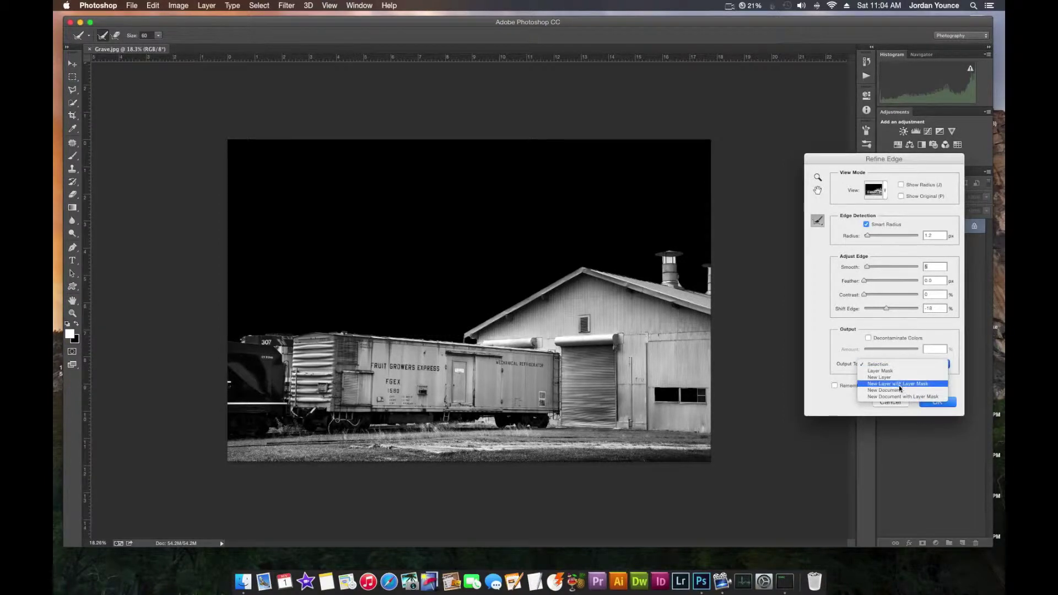
click(887, 384)
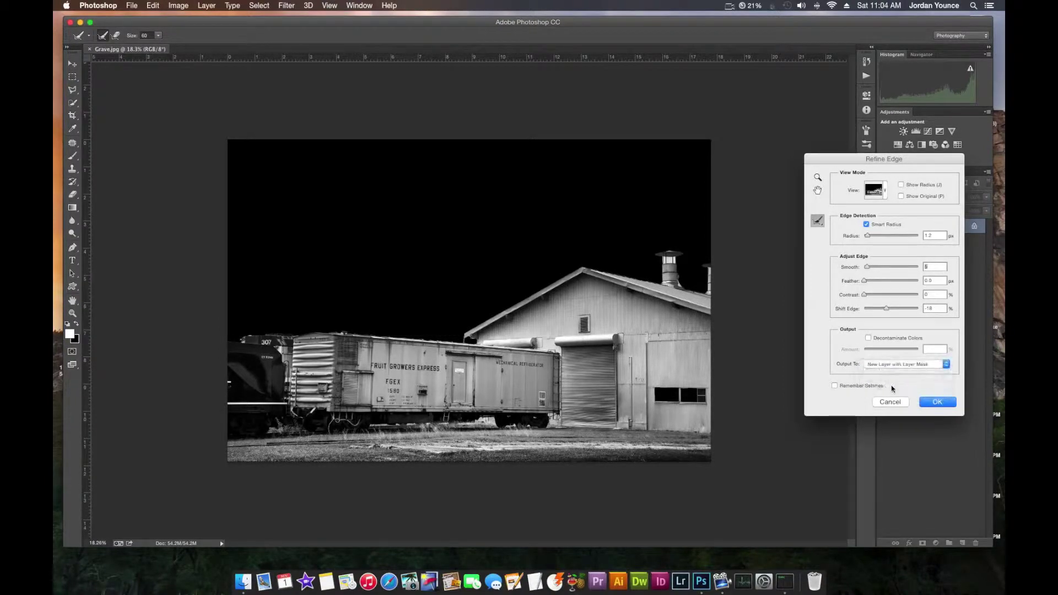
click(937, 402)
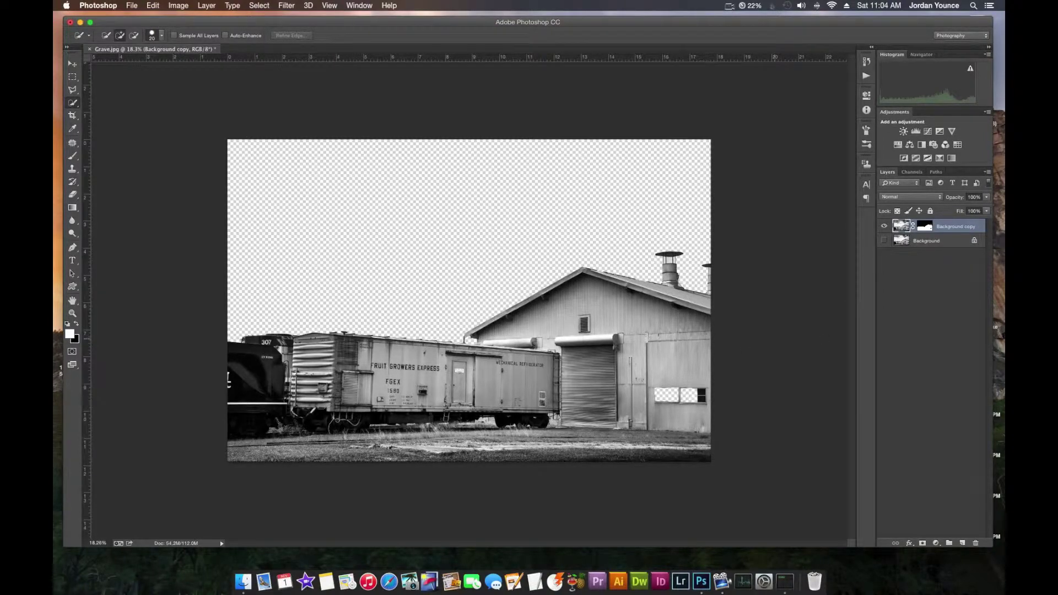
- On the Background copy mask, paint white to restore the shed window
click(925, 226)
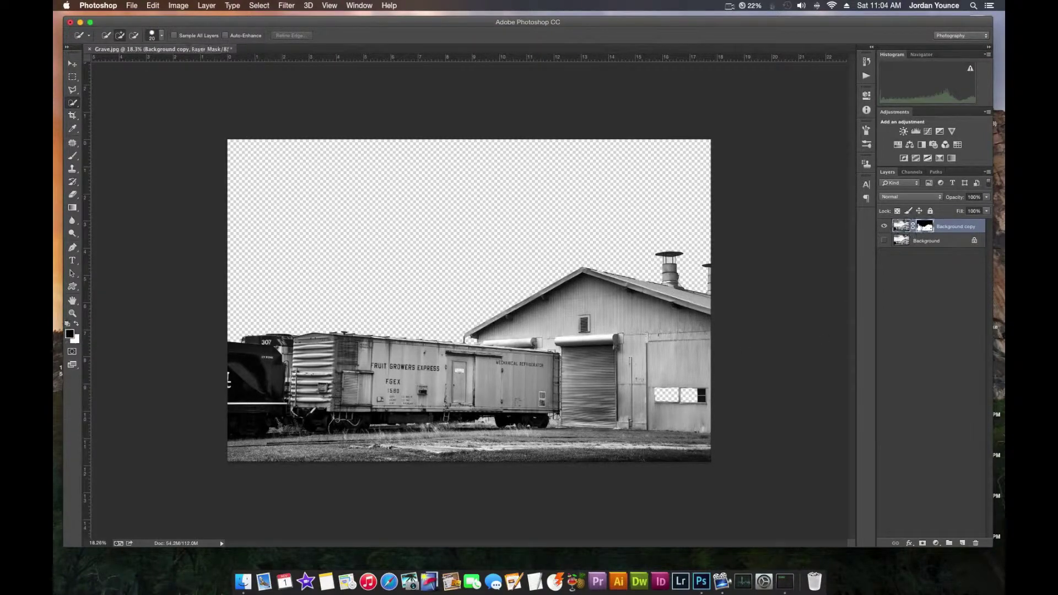
click(72, 156)
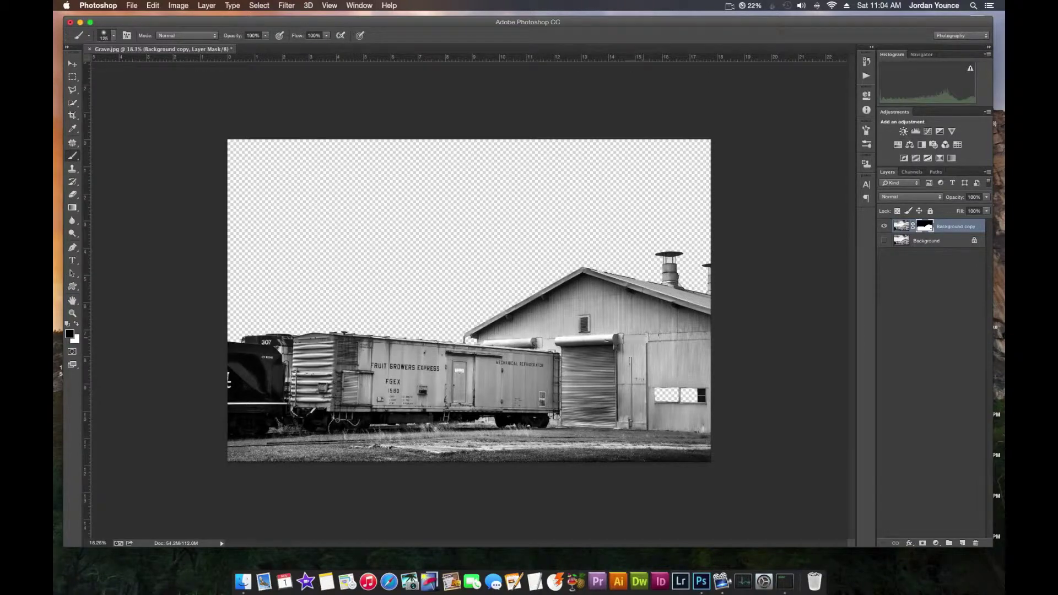
mouse_move(699, 398)
mouse_down()
mouse_move(693, 391)
mouse_move(697, 407)
mouse_move(700, 393)
mouse_move(652, 395)
mouse_up()
key(x)
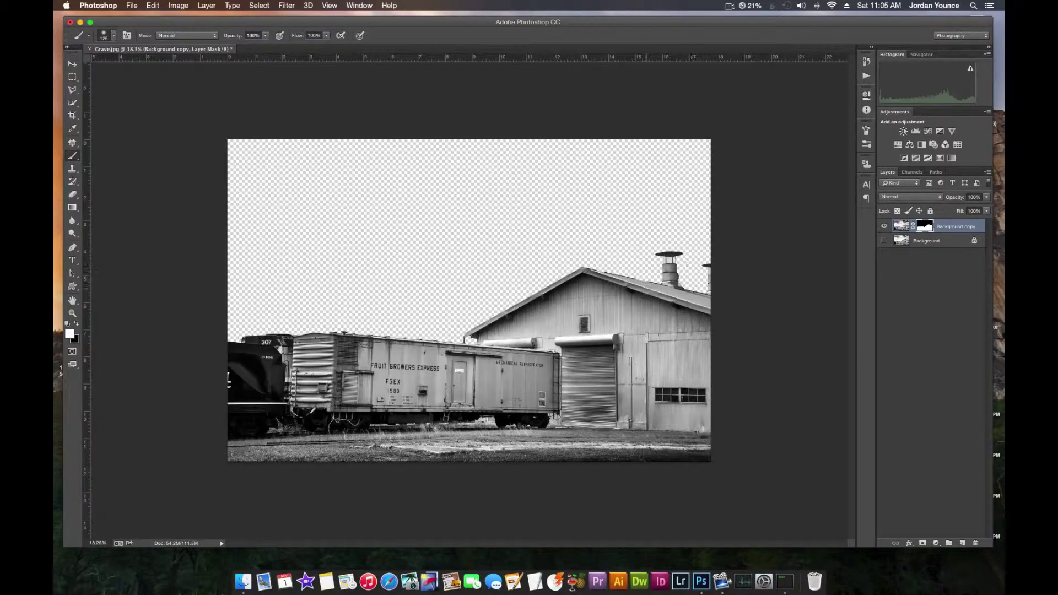
- Paint black with a smaller brush along the roof ridge to erase the haze near the chimney
scroll(604, 278, up, 5)
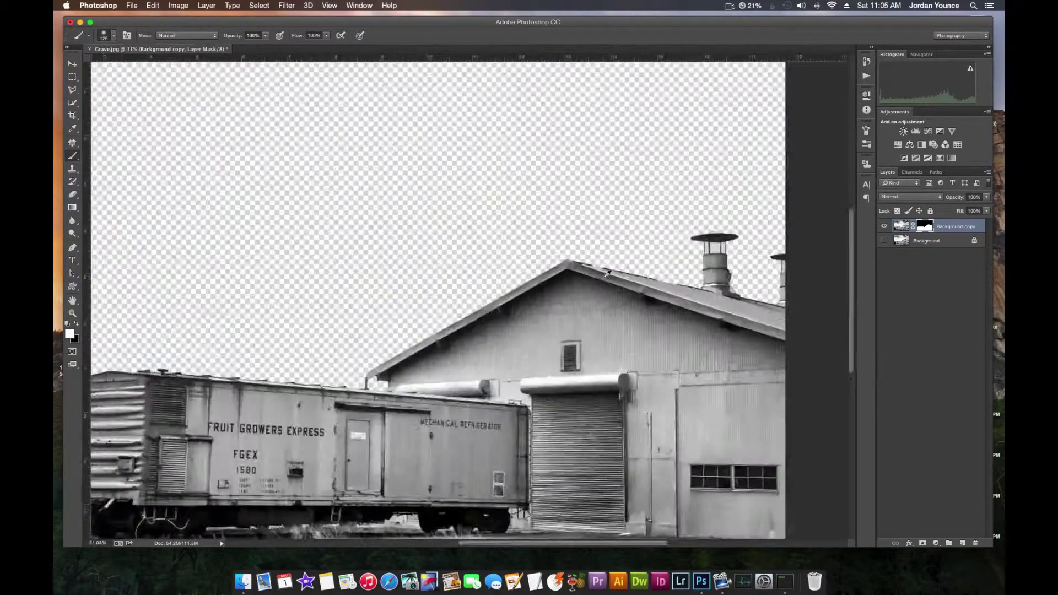
mouse_move(600, 274)
mouse_down()
mouse_move(576, 267)
mouse_move(697, 303)
mouse_move(703, 285)
mouse_up()
key(x)
key(bracketleft)
key(bracketleft)
key(bracketleft)
key(bracketleft)
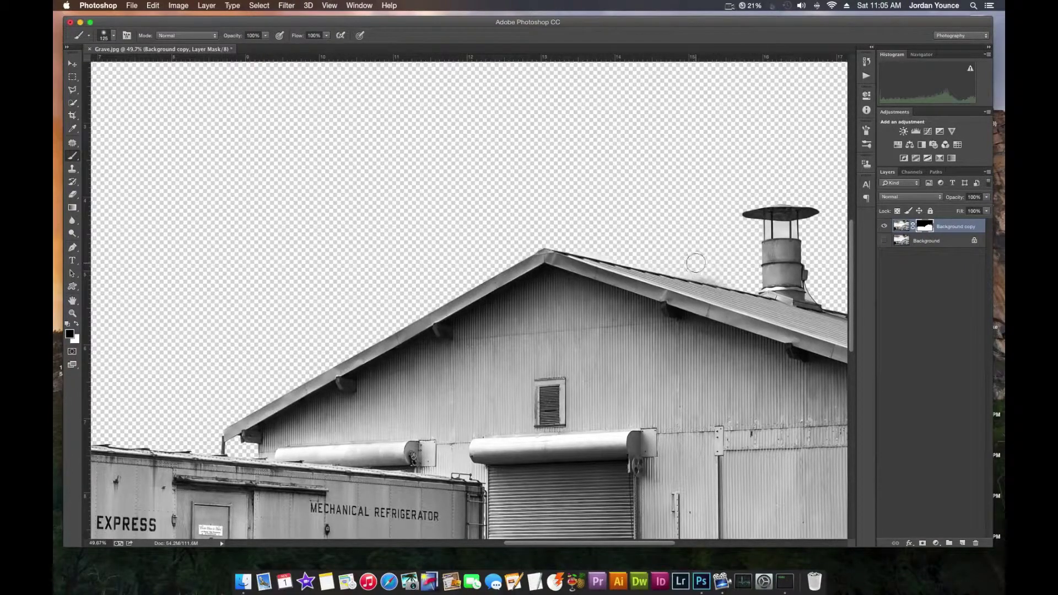
key(bracketleft)
mouse_move(683, 267)
mouse_down()
mouse_move(735, 274)
mouse_move(648, 270)
mouse_up()
scroll(425, 210, down, 5)
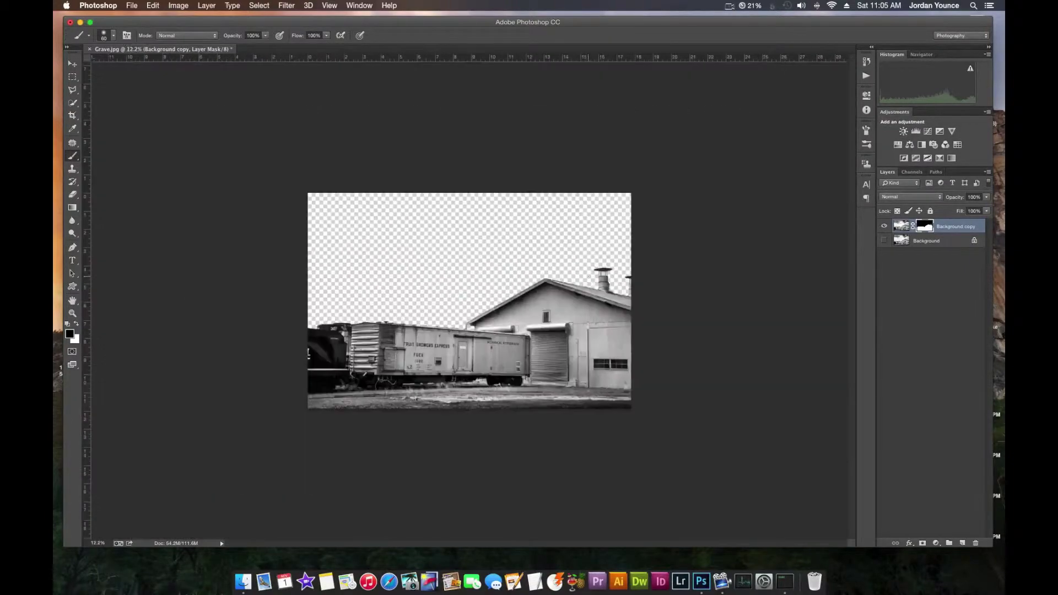
- Convert the locked Background to Layer 0 and delete it
double_click(947, 244)
click(613, 260)
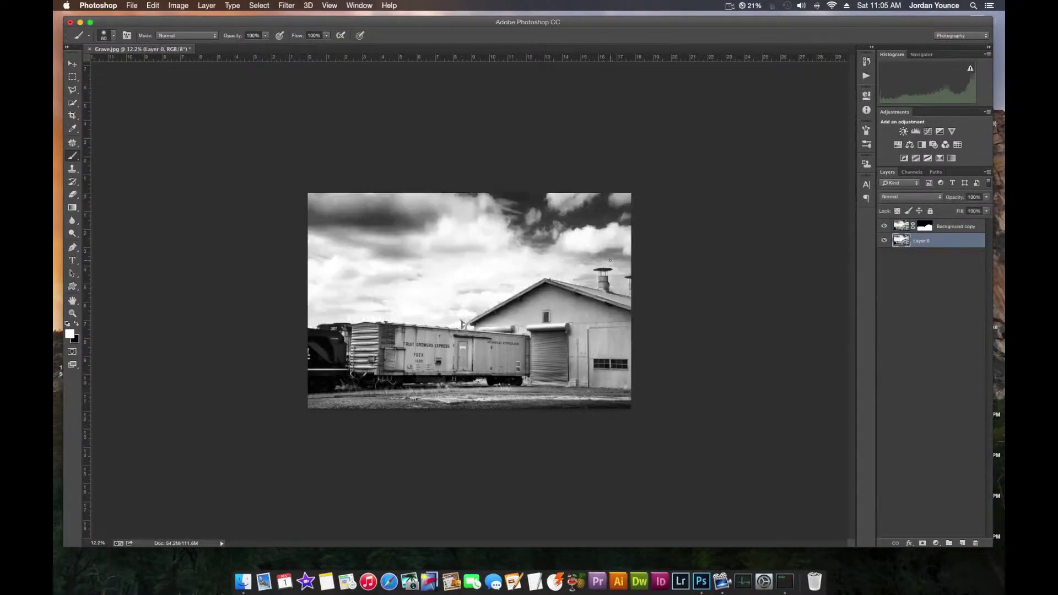
drag(968, 242, 976, 543)
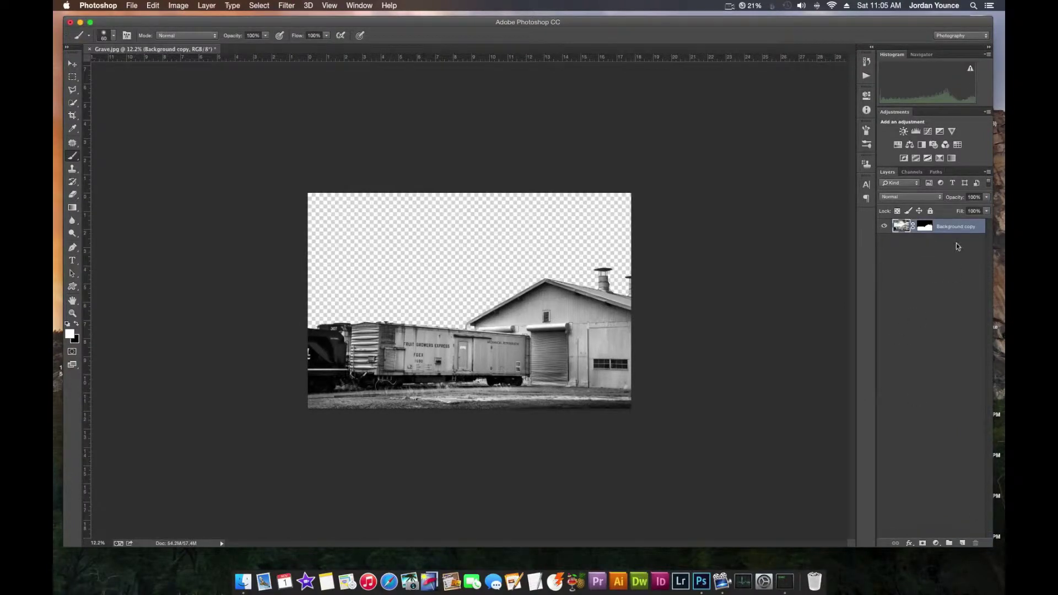
- Duplicate the masked Background copy layer and load the lower copy's mask as a selection
drag(957, 228, 962, 544)
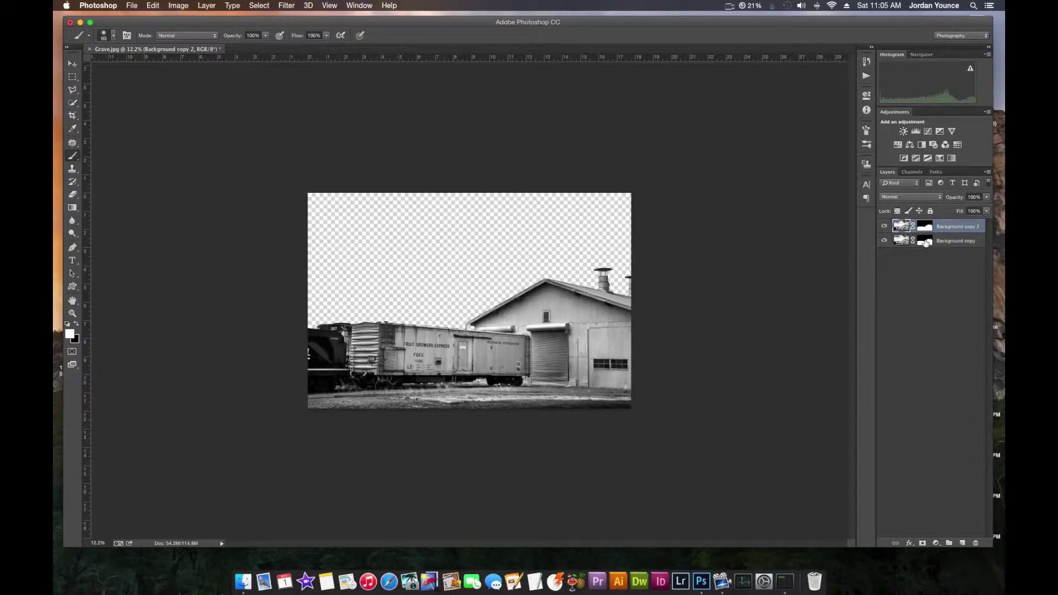
click(926, 242)
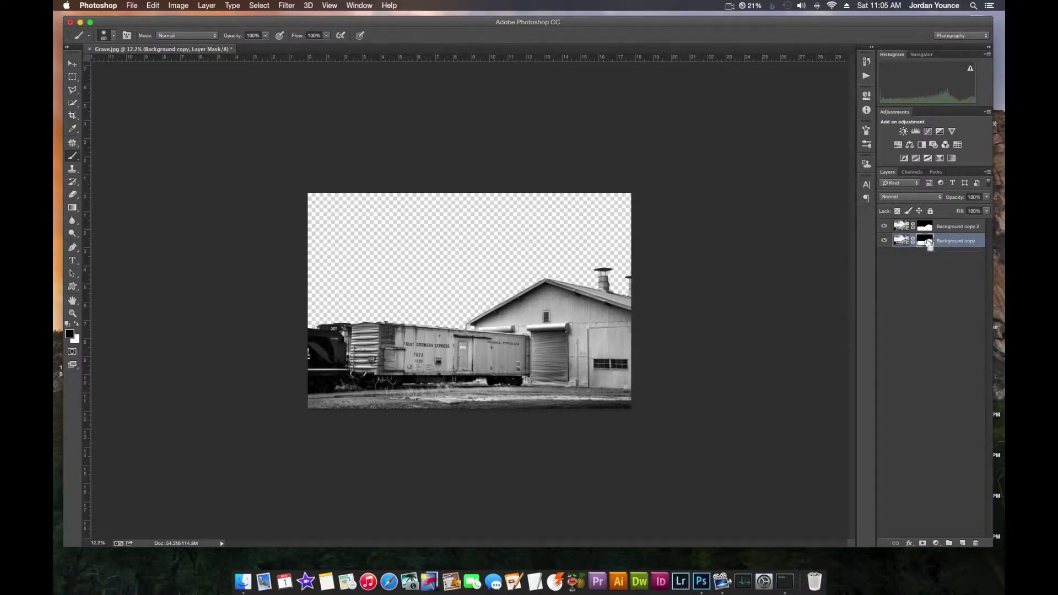
super+click(930, 244)
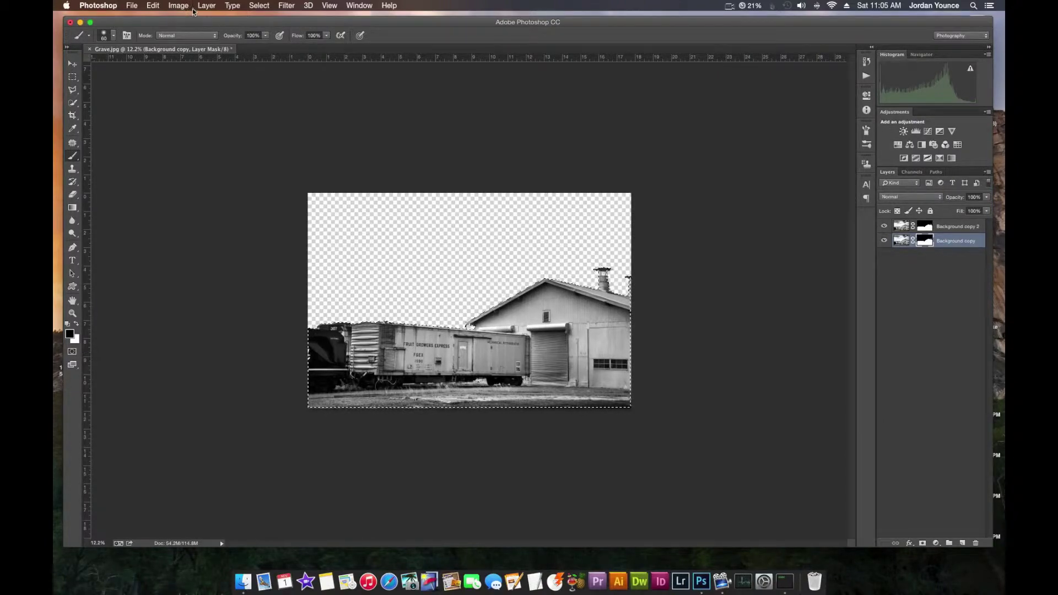
- Fill the selected foreground area of the lower layer's mask with black and hide Background copy 2
click(157, 6)
click(178, 155)
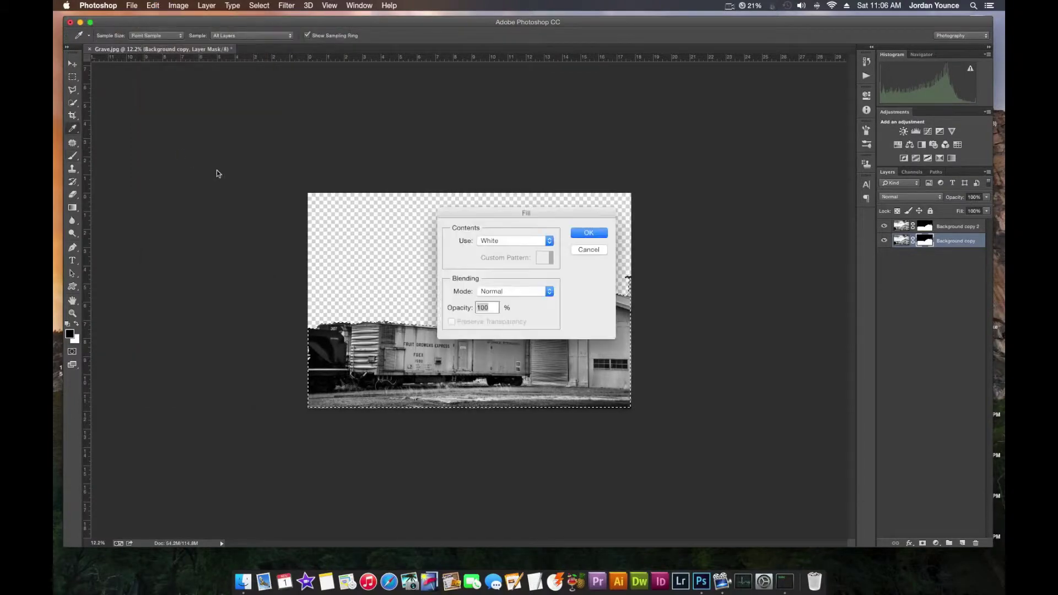
click(534, 241)
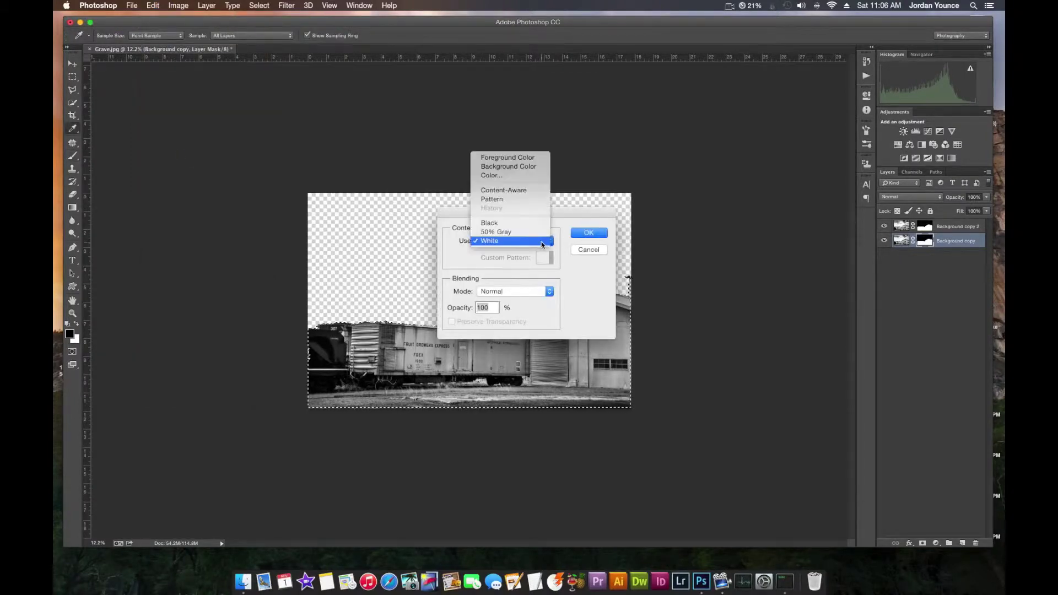
click(514, 227)
click(591, 233)
key(b)
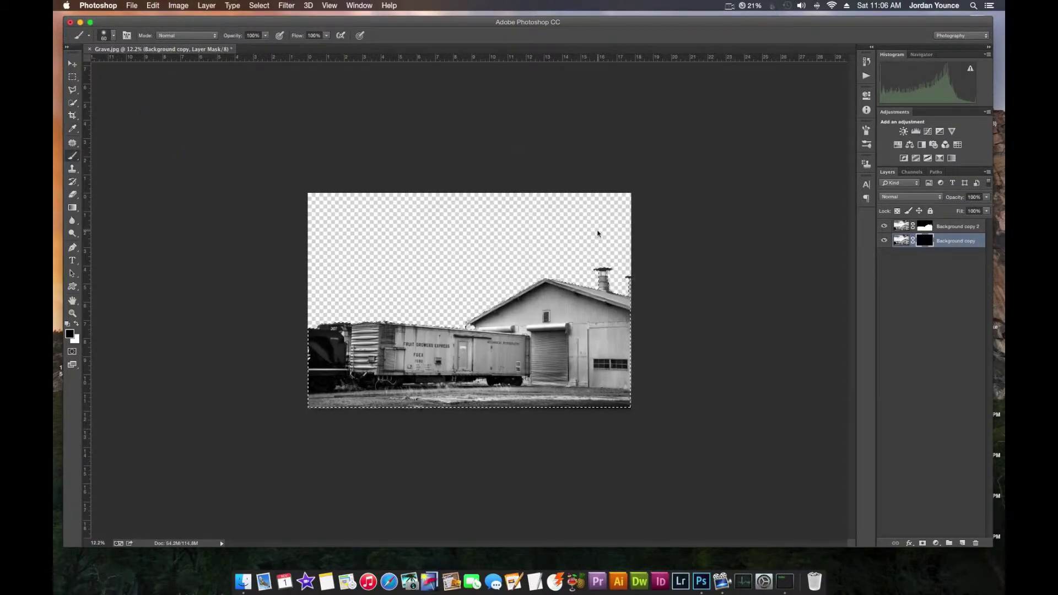
click(884, 226)
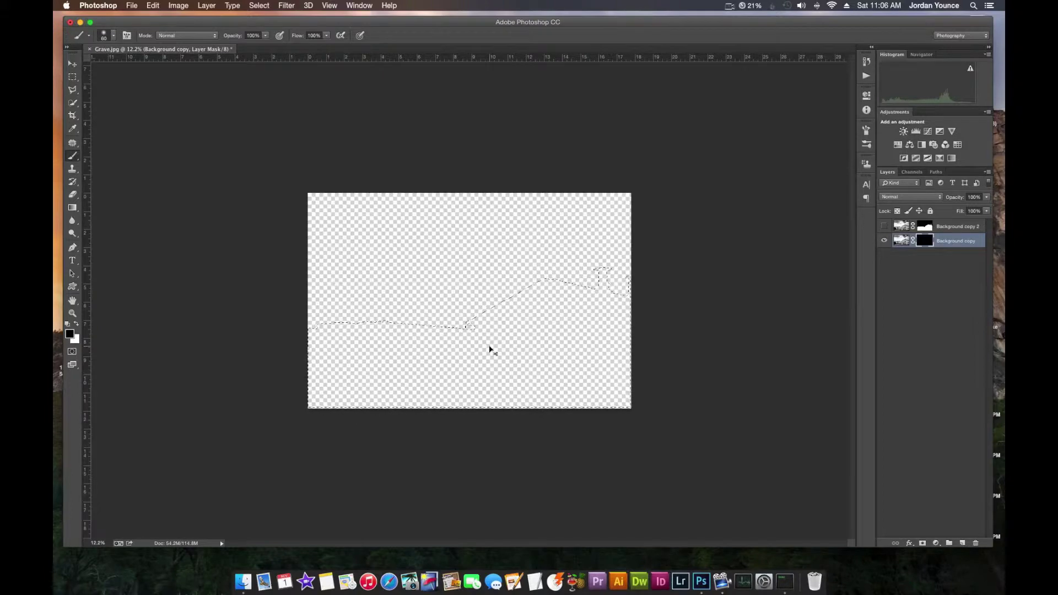
scroll(489, 346, up, 3)
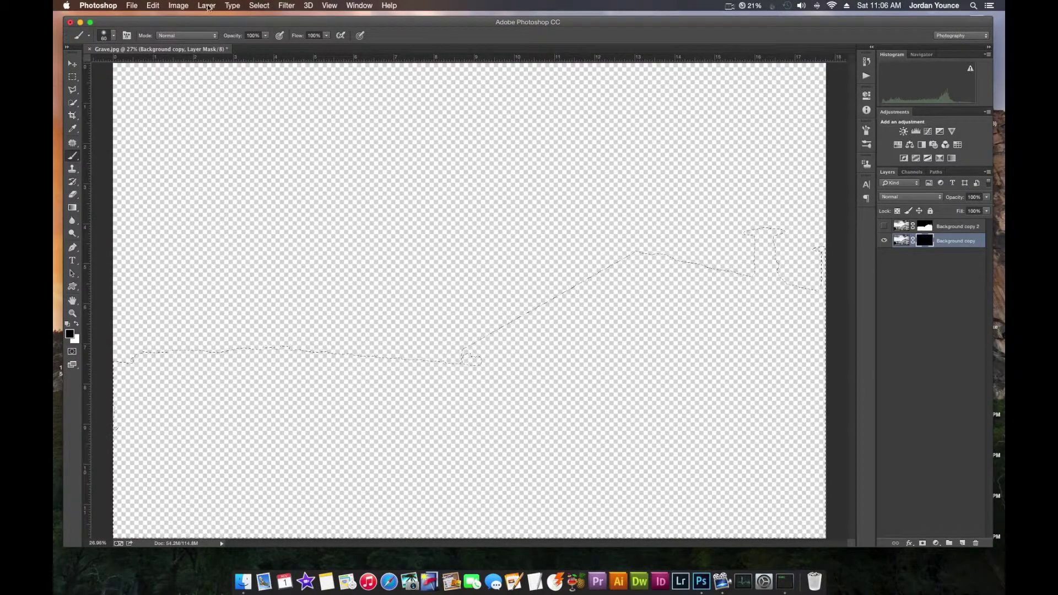
- Invert the selection, fill the sky area of the mask with white, deselect, and show Background copy 2
click(250, 7)
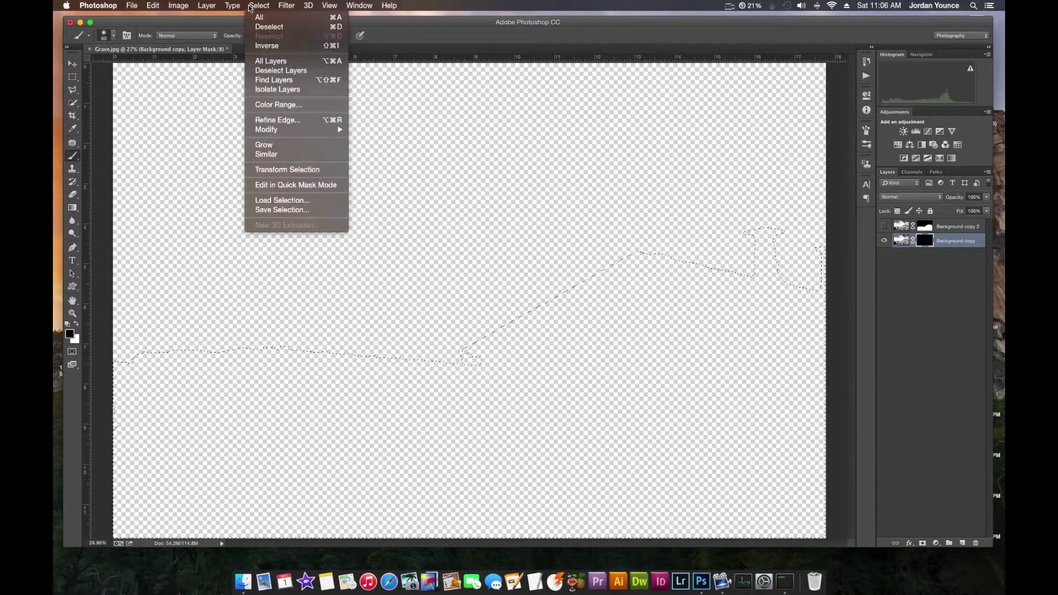
click(267, 45)
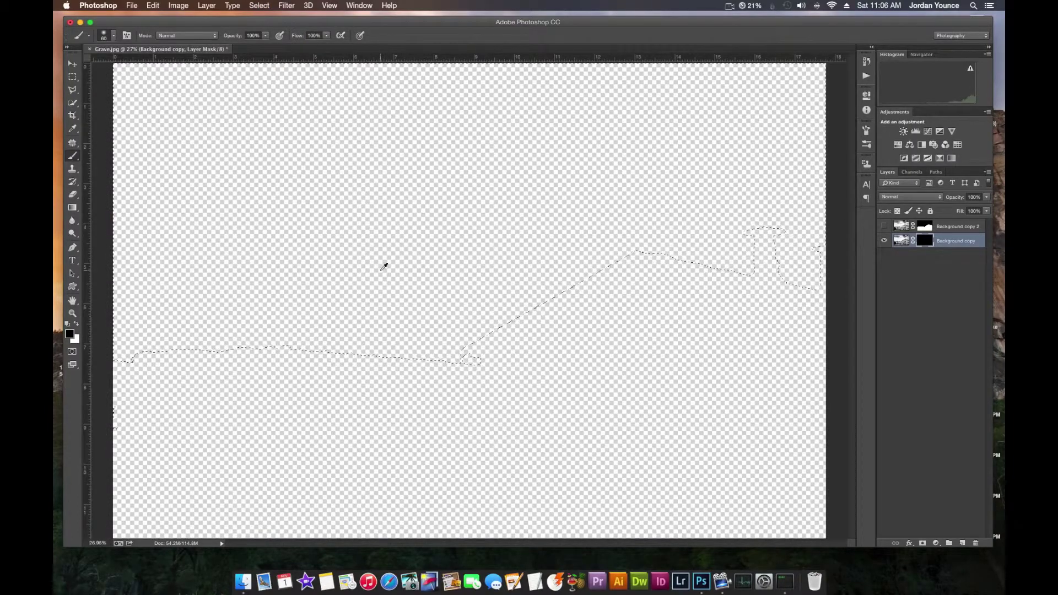
scroll(363, 307, down, 3)
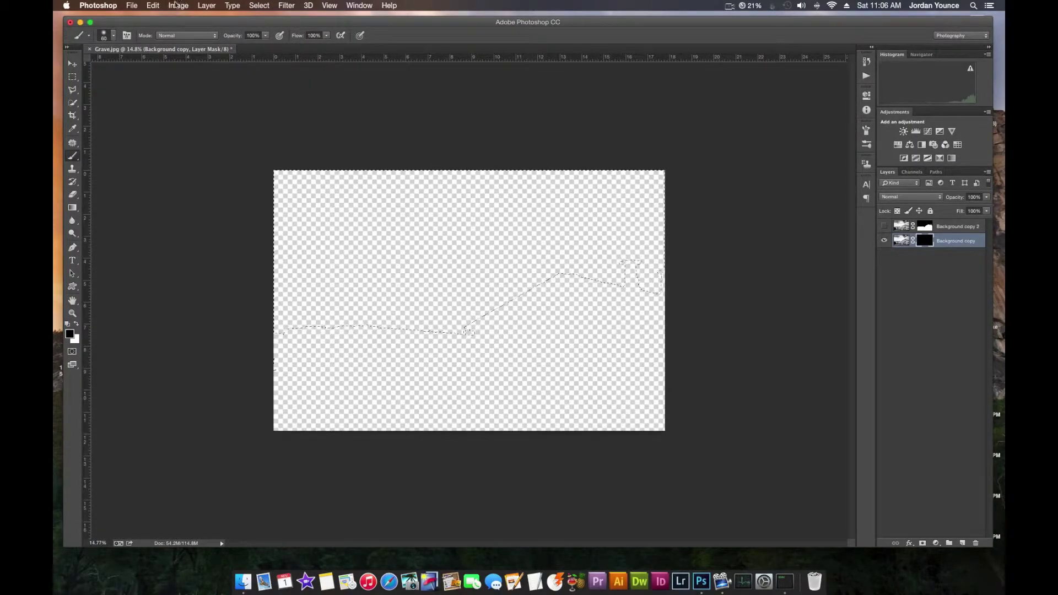
click(154, 5)
click(182, 155)
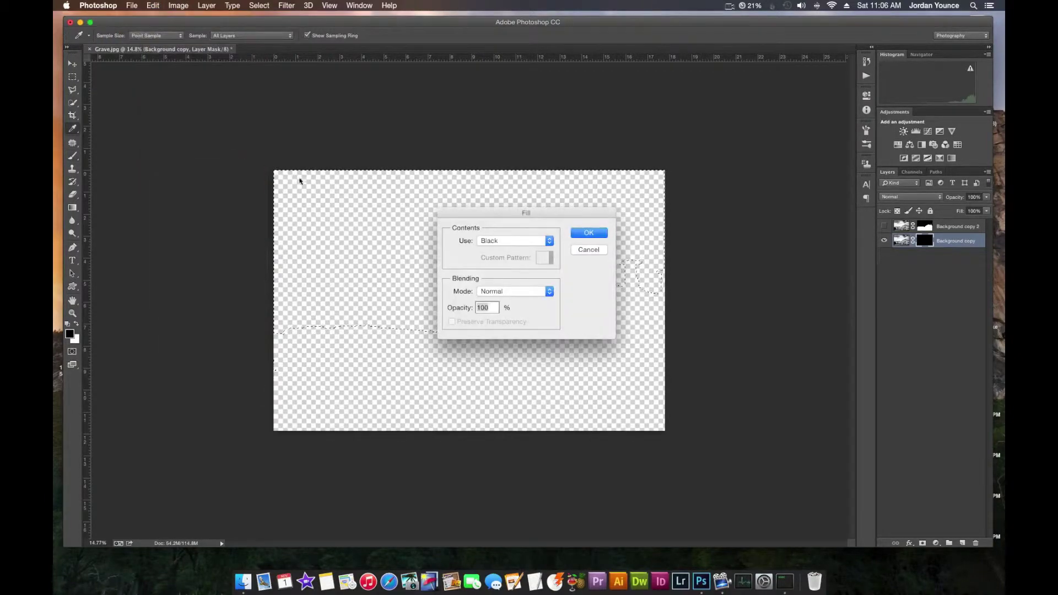
click(522, 241)
click(490, 259)
click(577, 235)
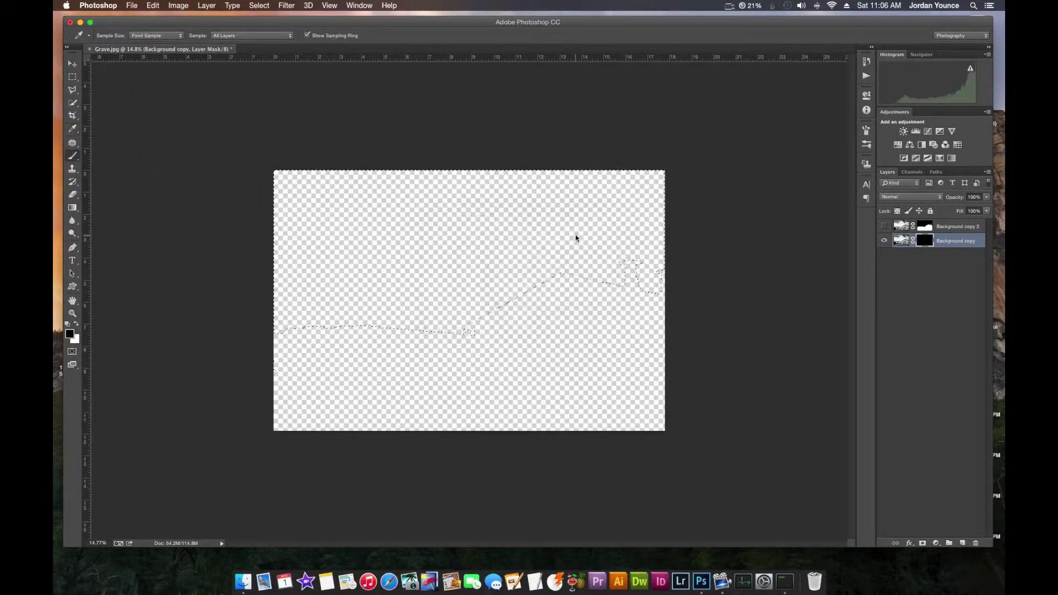
key(b)
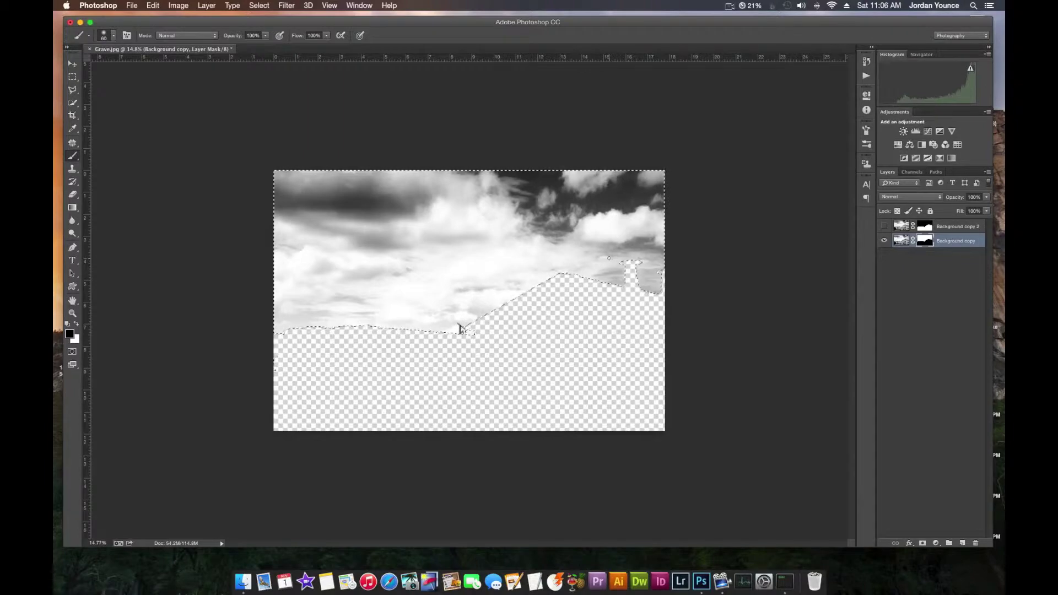
key(super+d)
click(885, 227)
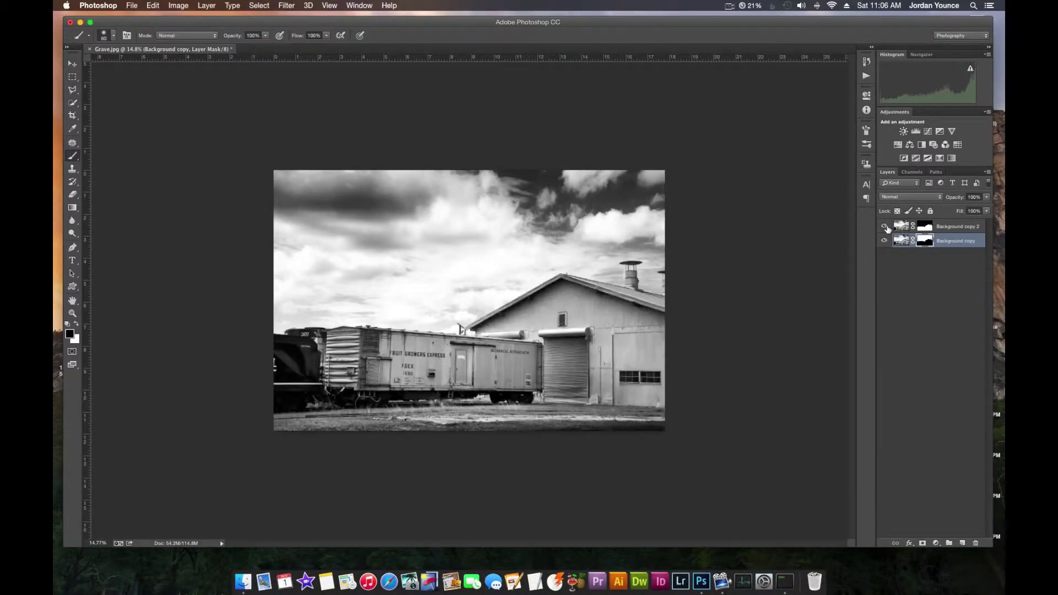
- Convert the sky layer and the train-and-building layer to smart objects
right_click(955, 244)
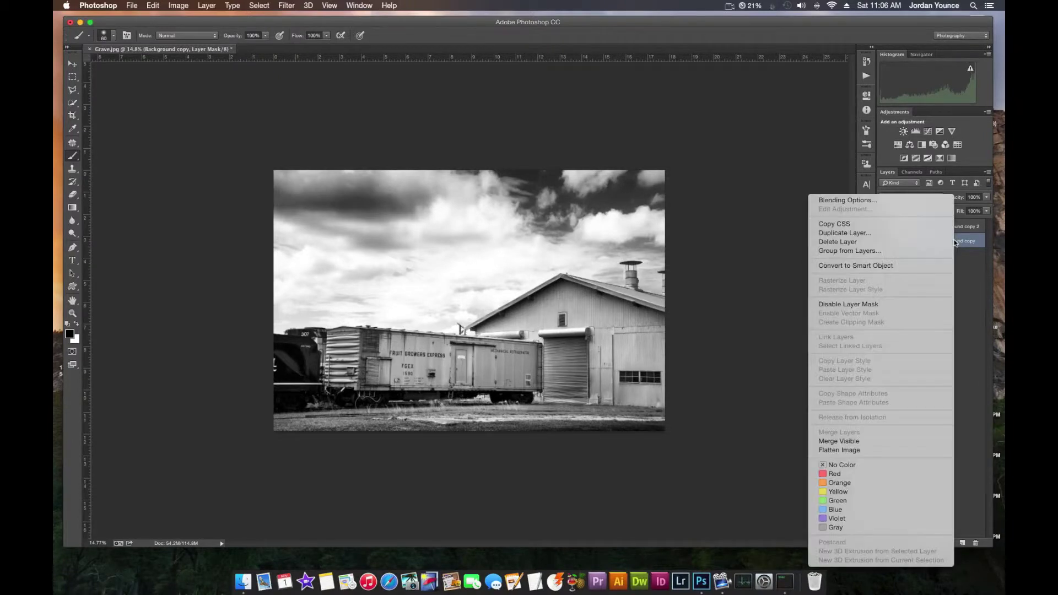
click(892, 266)
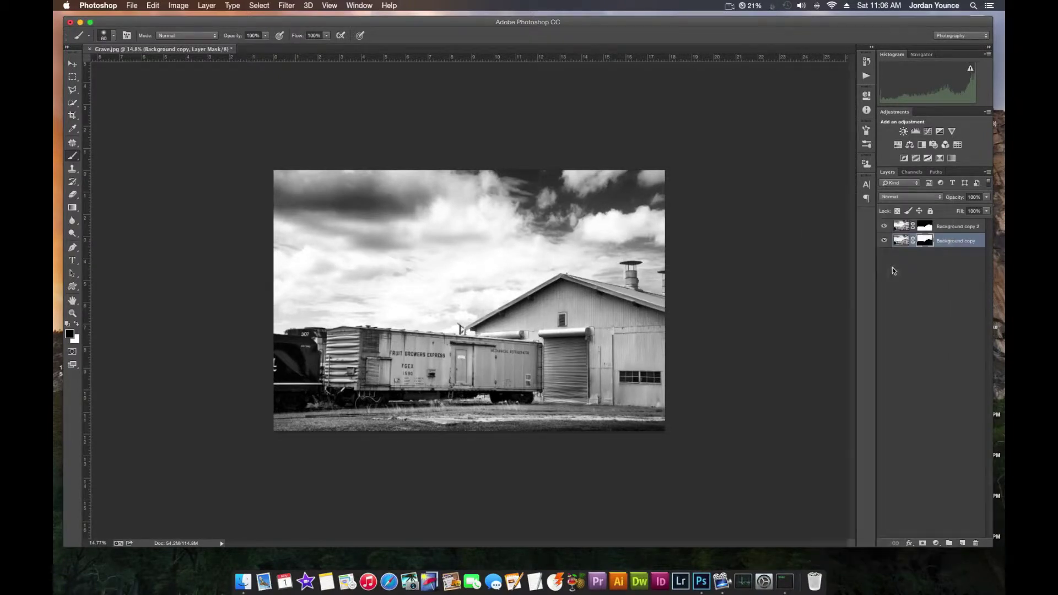
right_click(959, 226)
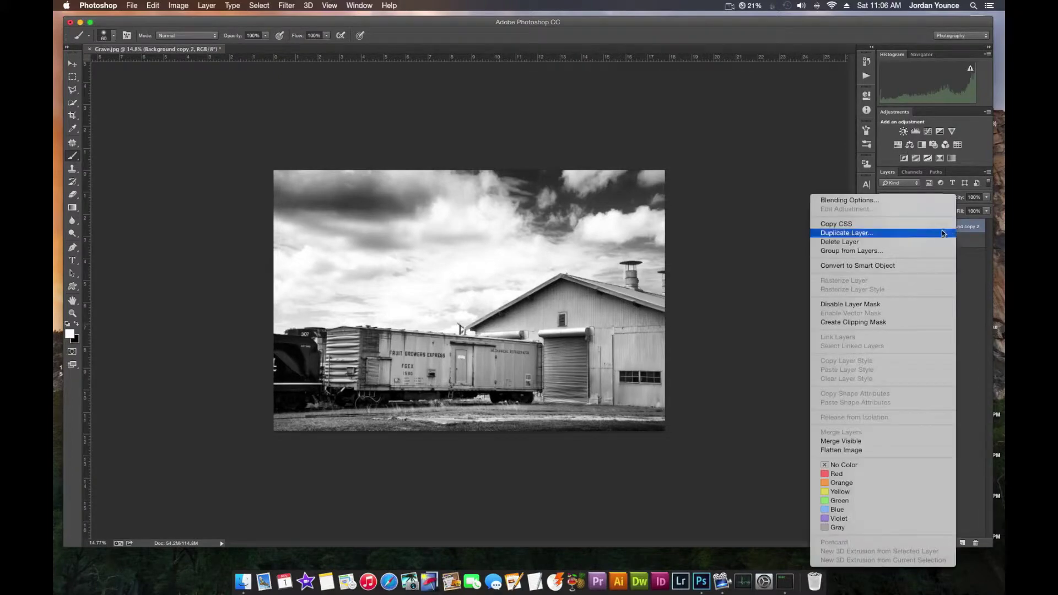
click(900, 266)
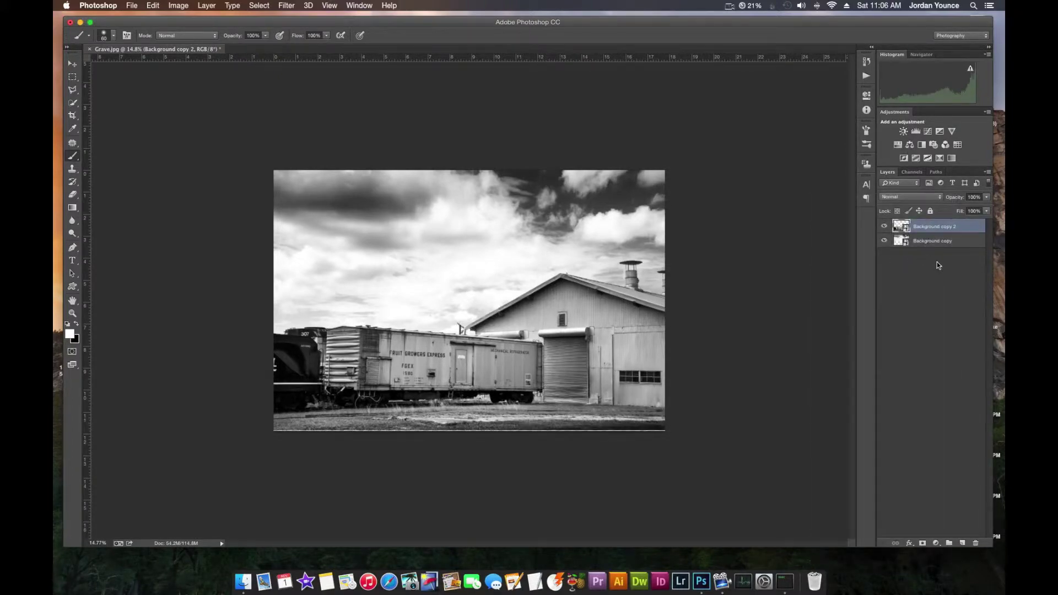
- Toggle each layer's visibility to check the sky and foreground, leaving both shown
click(884, 226)
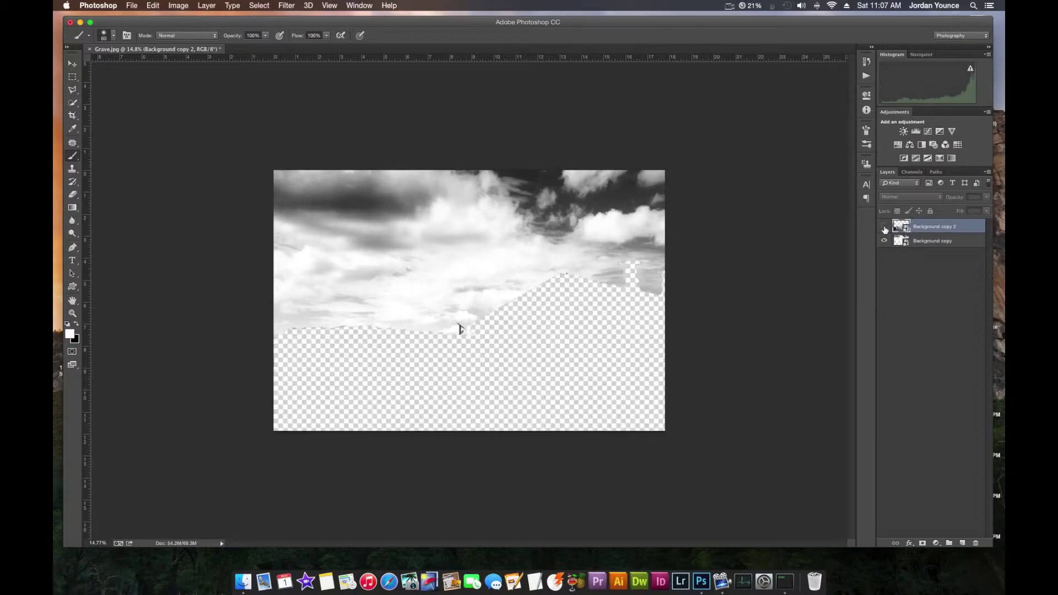
click(884, 226)
click(884, 241)
click(884, 226)
click(884, 241)
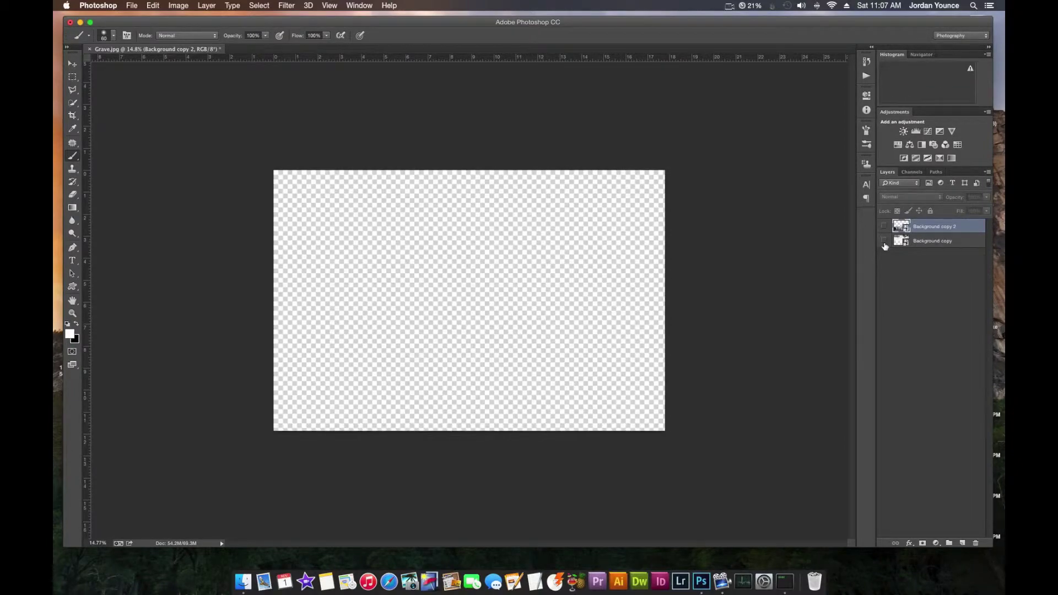
click(884, 226)
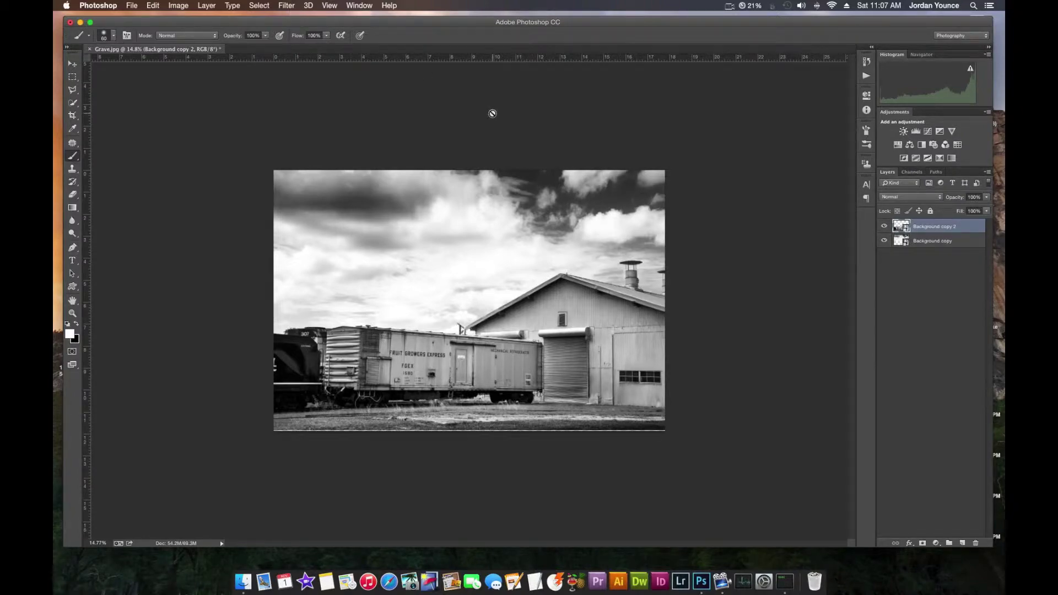
- Open the Timeline panel from the Window menu and create a video timeline
click(355, 6)
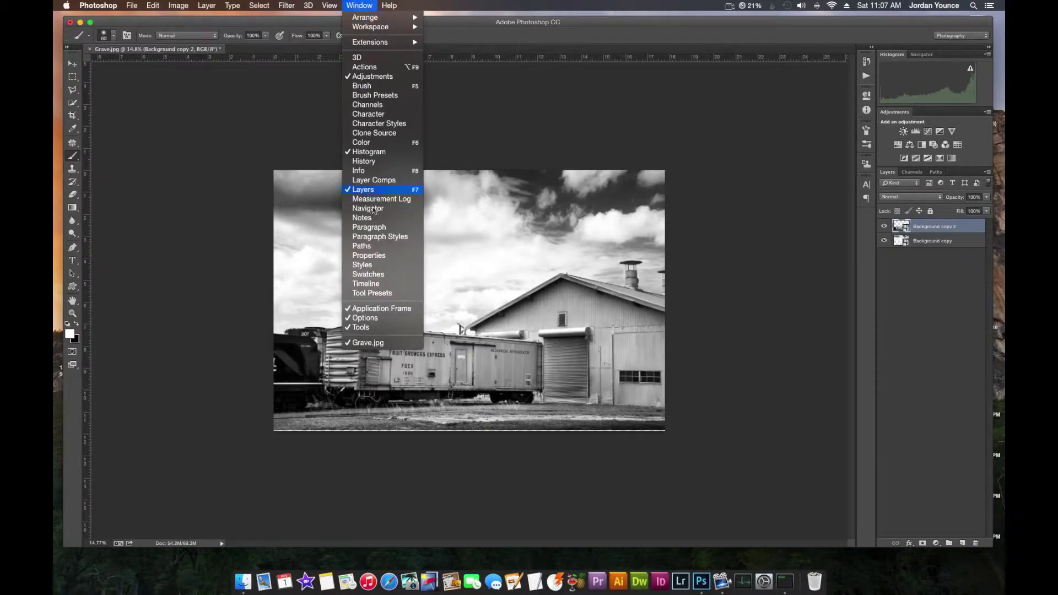
click(366, 284)
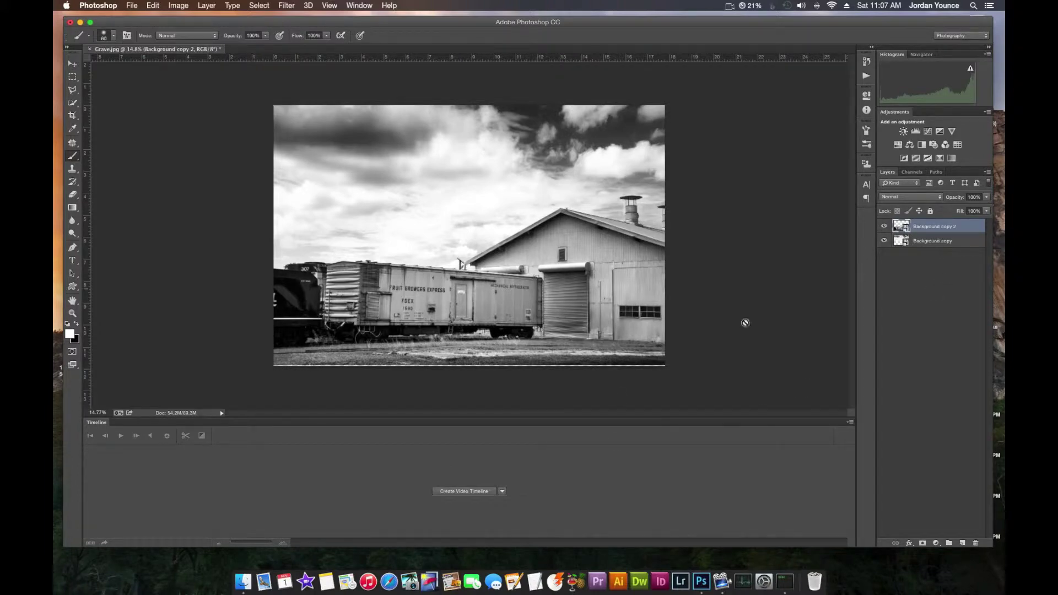
click(468, 493)
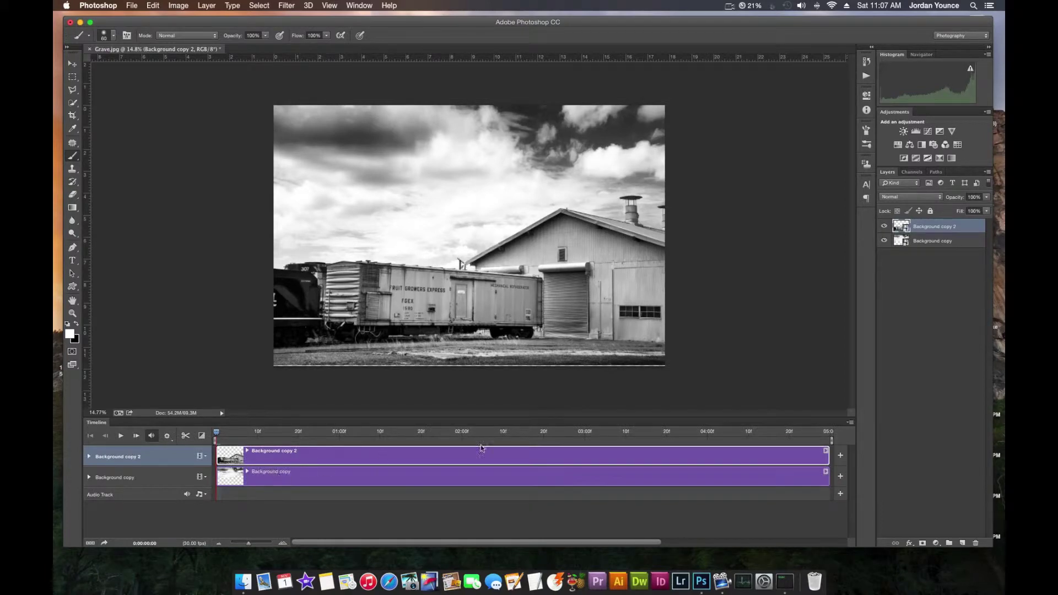
- With the Move tool, select the Background copy sky layer and test moving it on the canvas
click(72, 64)
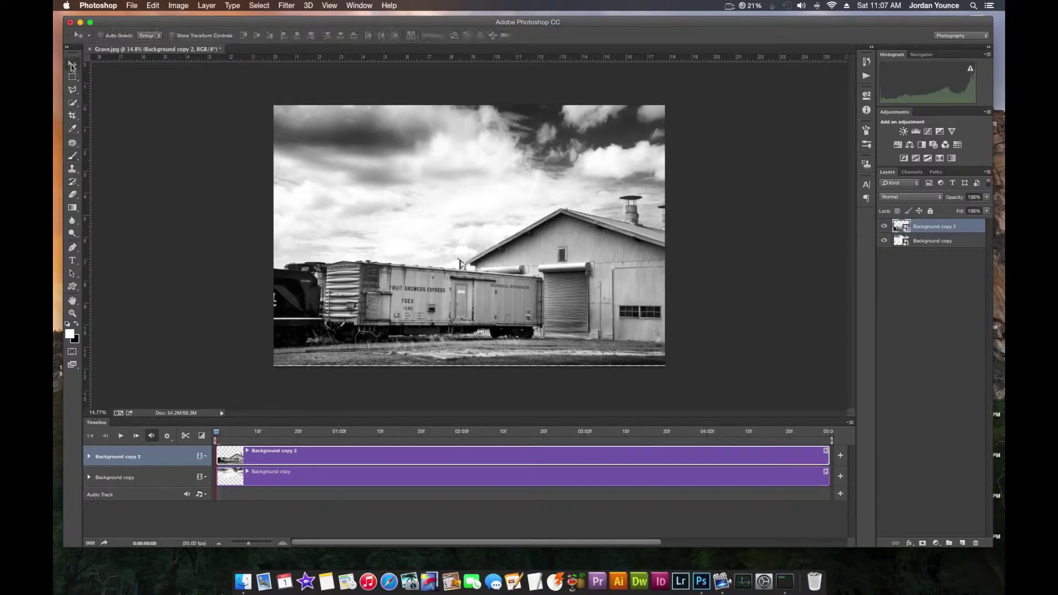
click(331, 475)
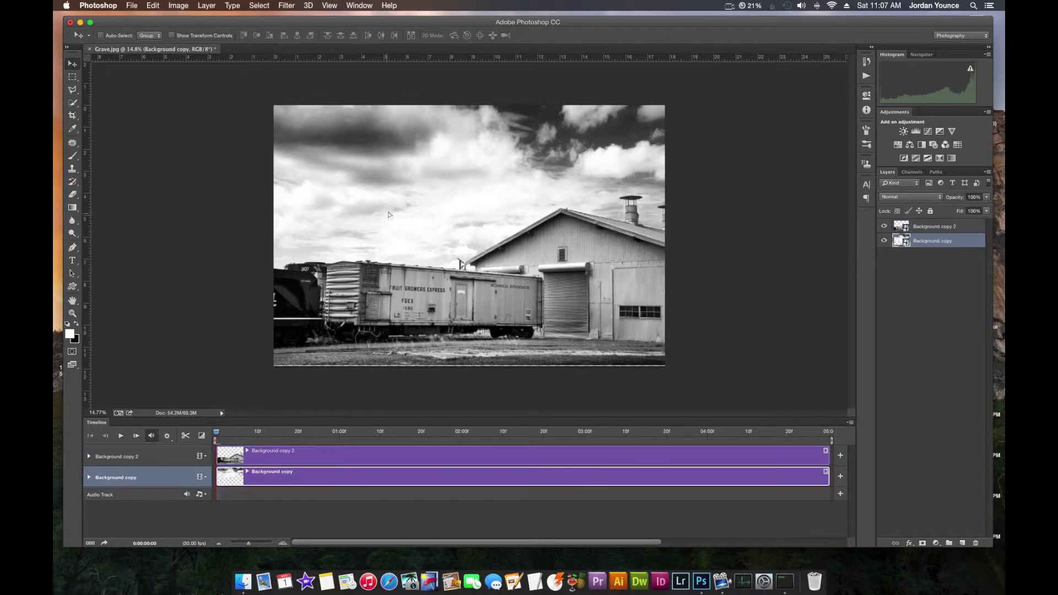
drag(391, 215, 467, 236)
- Free-transform the sky layer to about 135%, shift it down and right, commit, and expand its track properties
key(ctrl+t)
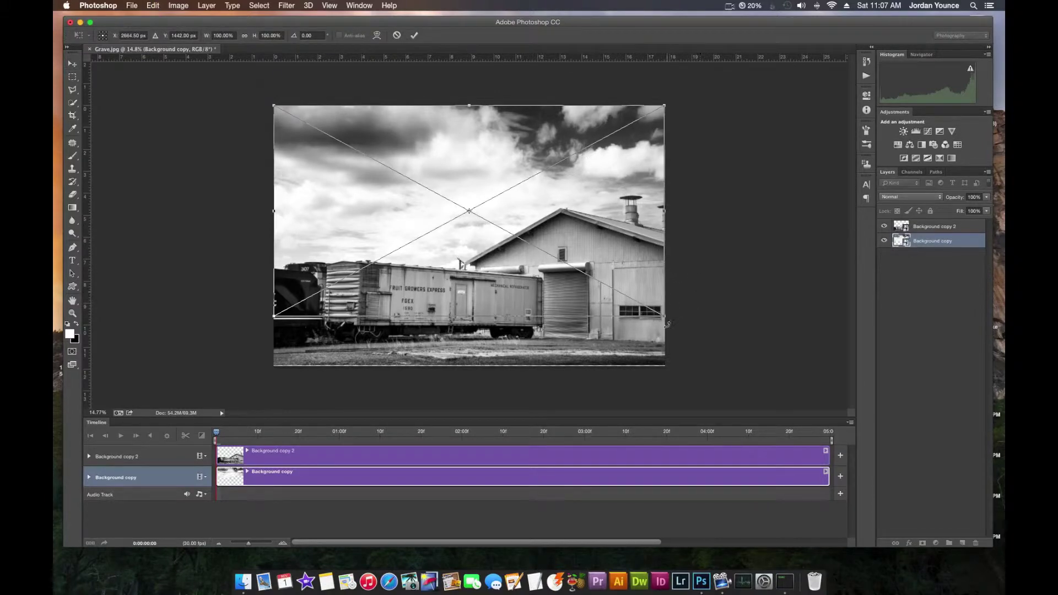
drag(665, 315, 687, 329)
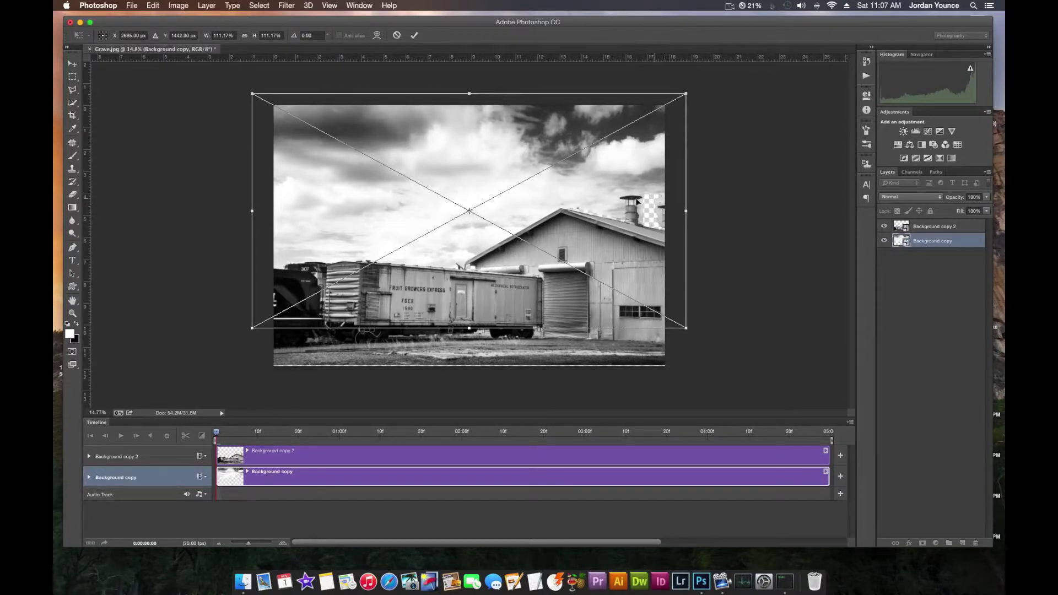
drag(424, 194, 439, 190)
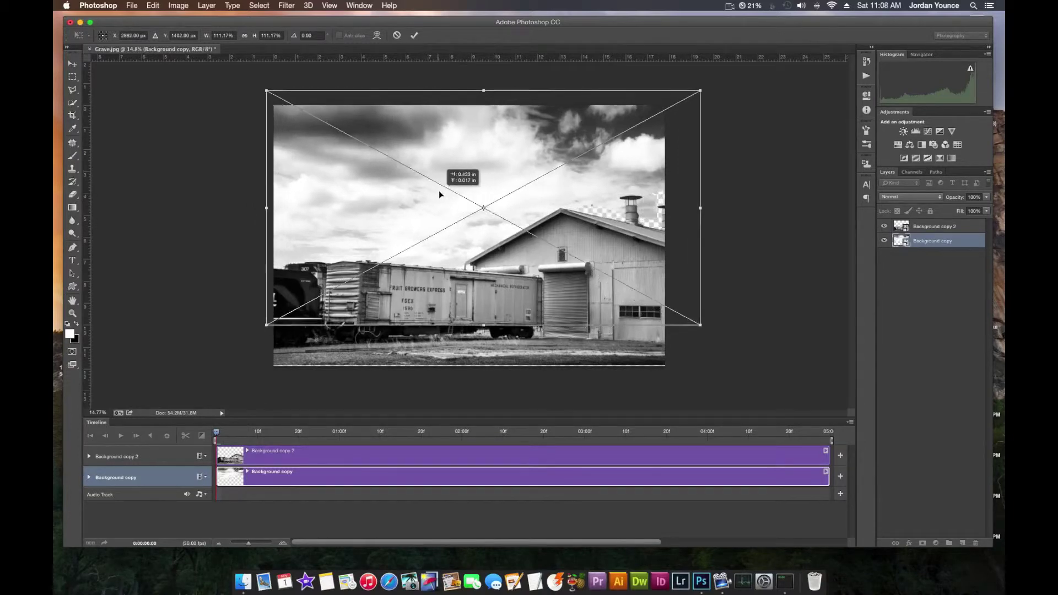
drag(706, 329, 764, 352)
drag(586, 304, 584, 318)
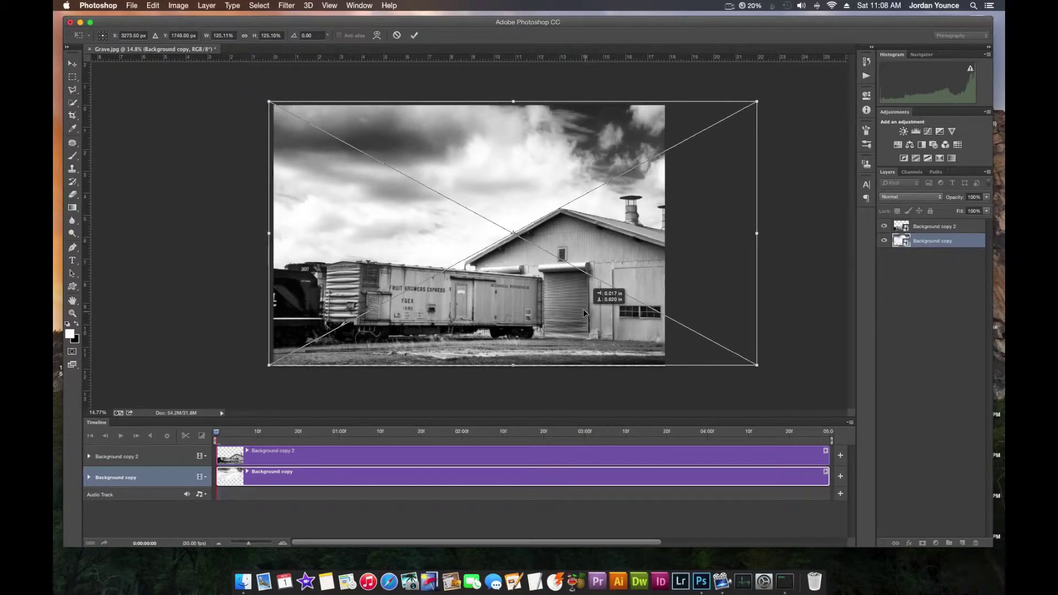
drag(269, 102, 229, 83)
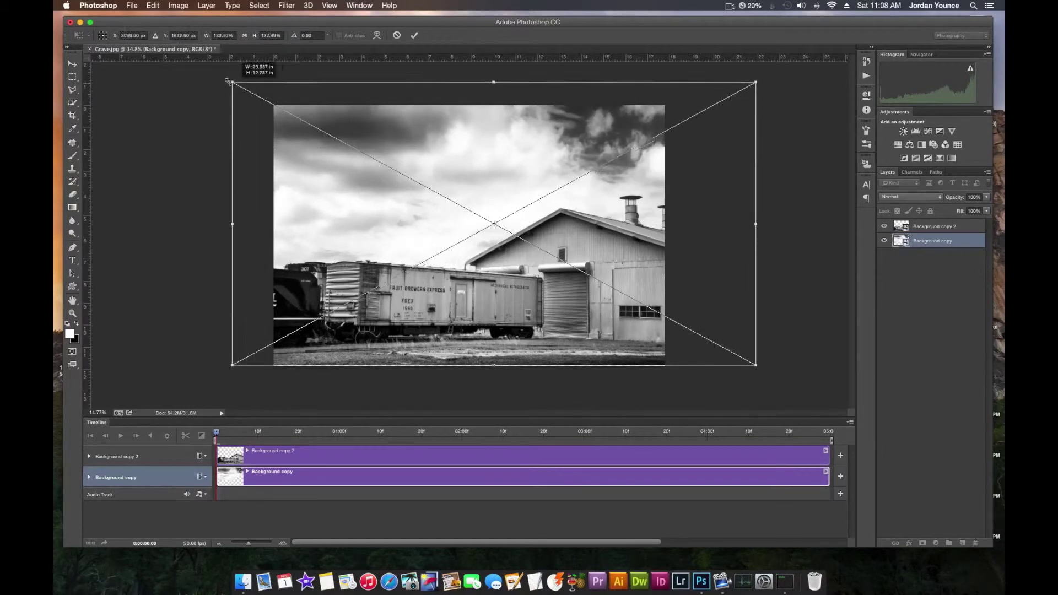
drag(345, 165, 380, 177)
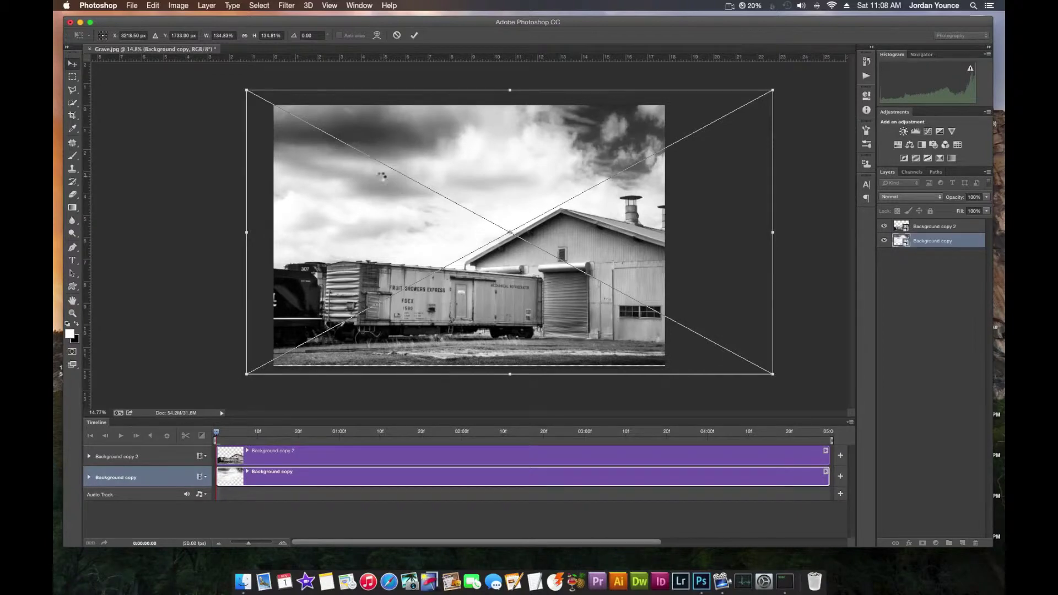
key(Return)
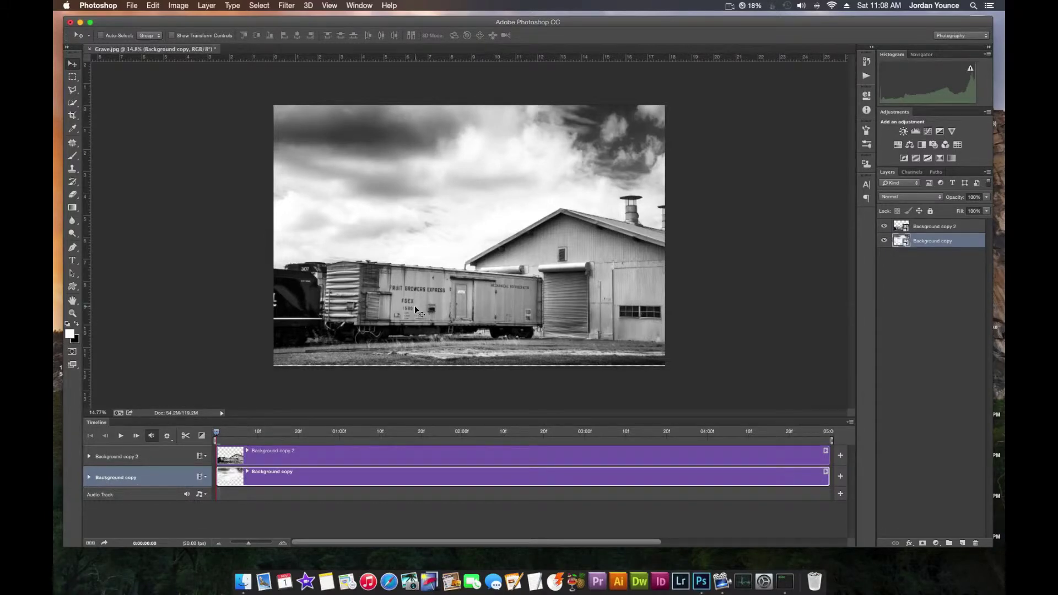
click(89, 478)
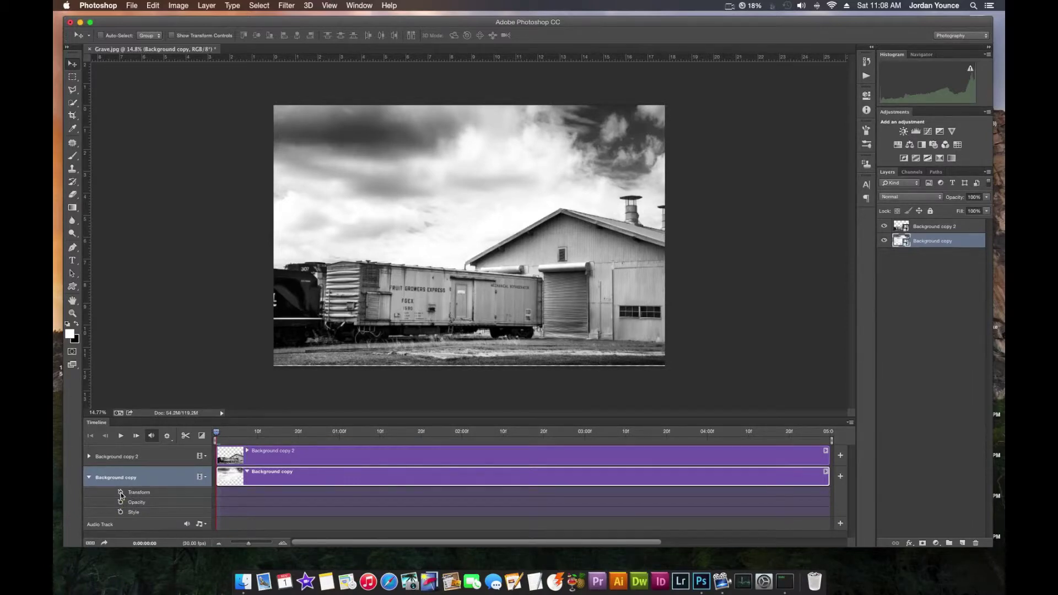
- Set a Transform keyframe at 0:00 on the sky track and drag the playhead to the clip's end
click(120, 493)
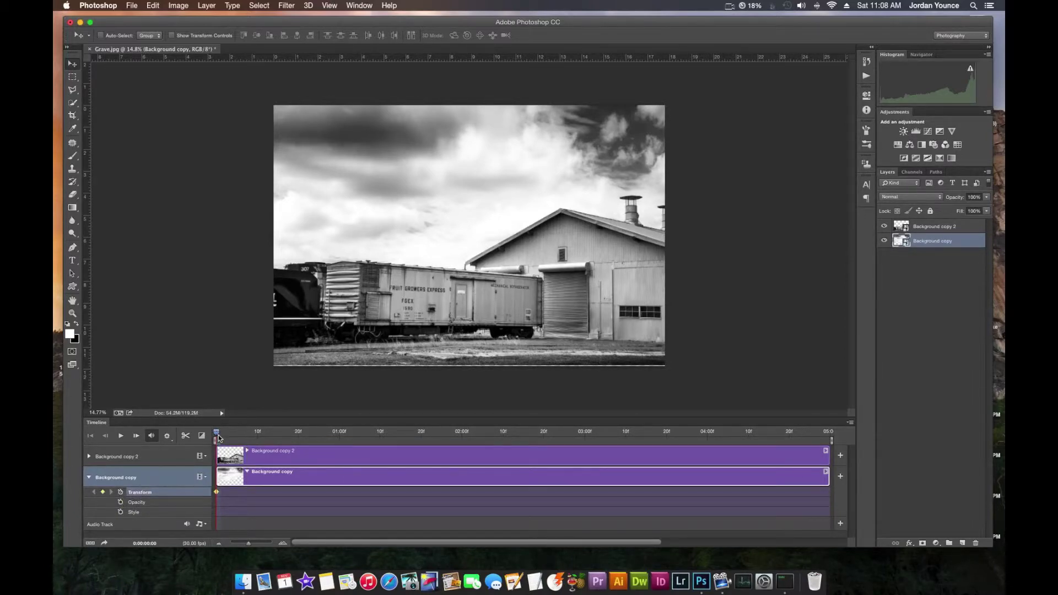
drag(217, 436, 833, 434)
- Enlarge the sky layer to about 147%, shift it right and down, and commit the end keyframe
key(super+t)
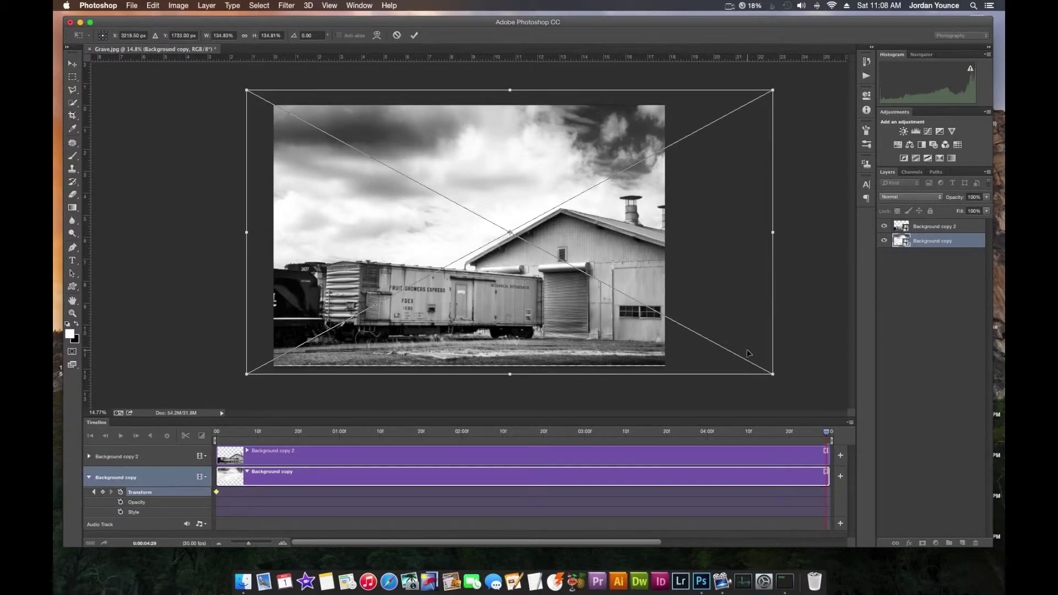
drag(775, 377, 804, 400)
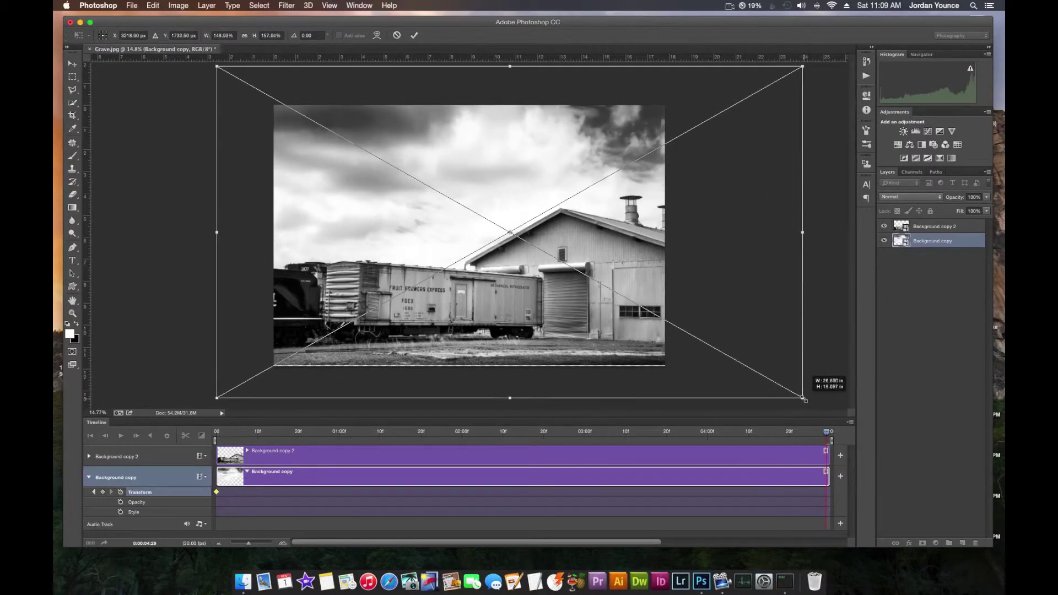
drag(390, 176, 433, 168)
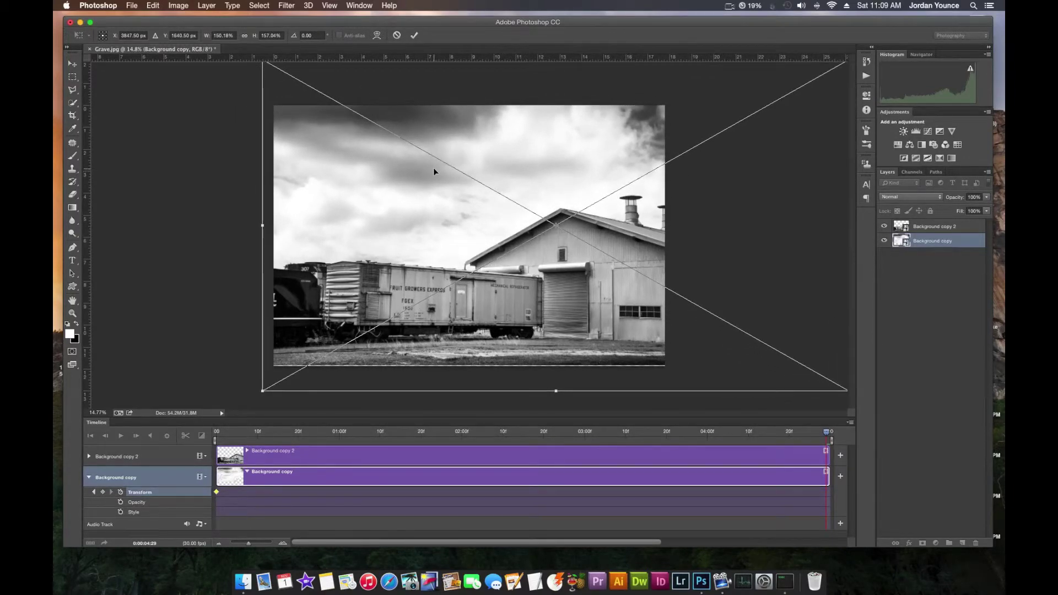
key(Return)
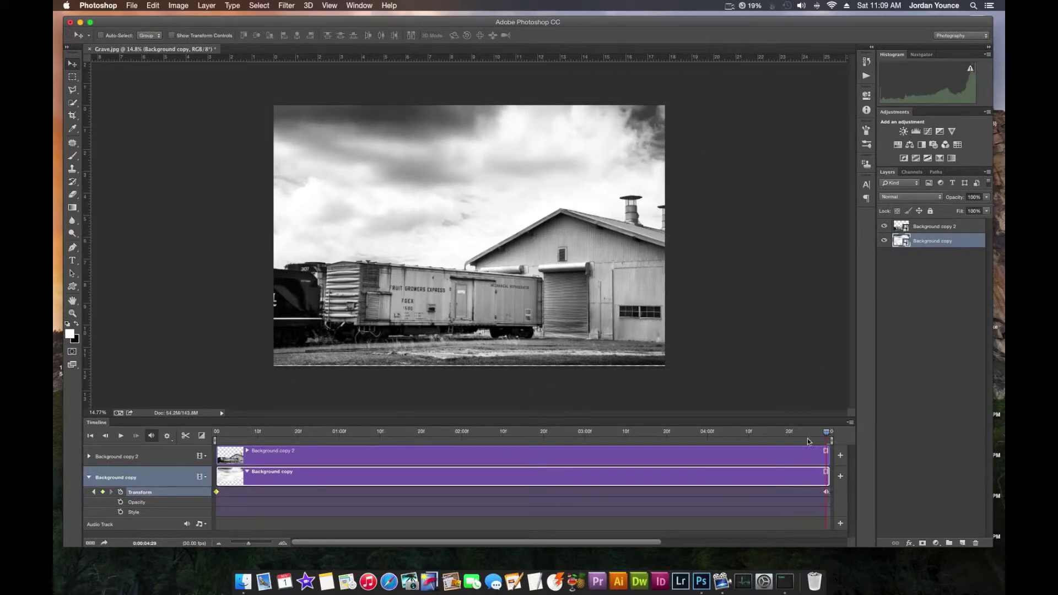
- Scrub the playhead back to preview the sky motion, then expand Background copy 2's animation properties
drag(825, 434, 667, 432)
drag(547, 431, 207, 429)
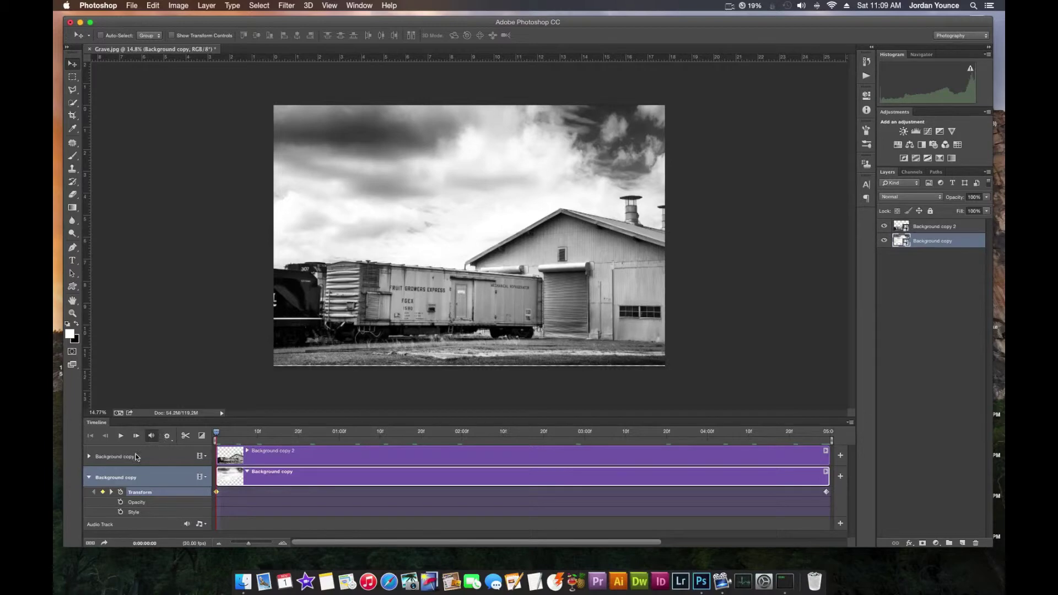
click(89, 457)
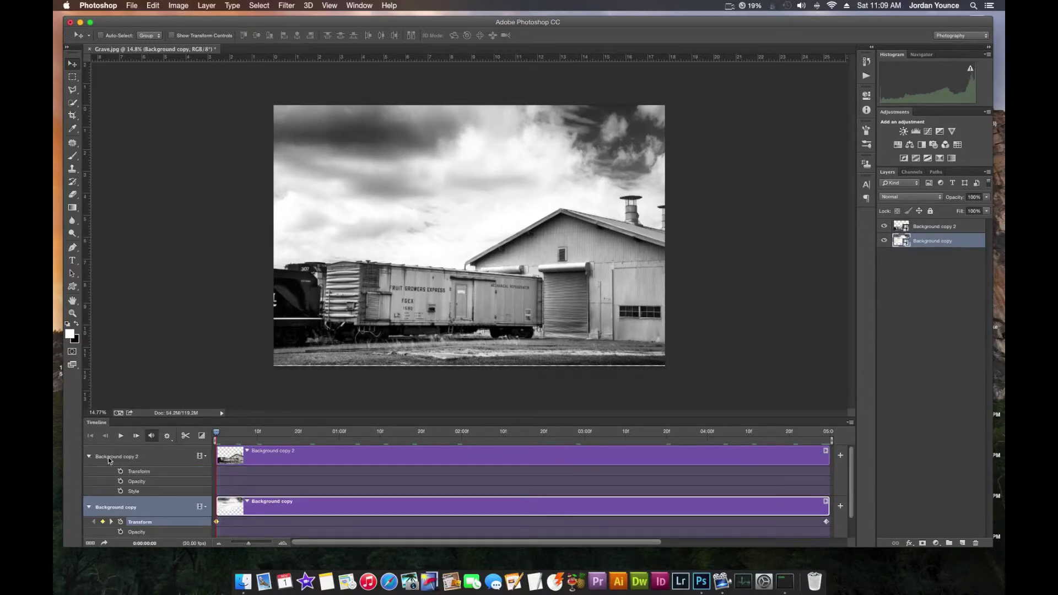
- Add a starting Transform keyframe to Background copy 2 and move the playhead to the last frame
click(149, 461)
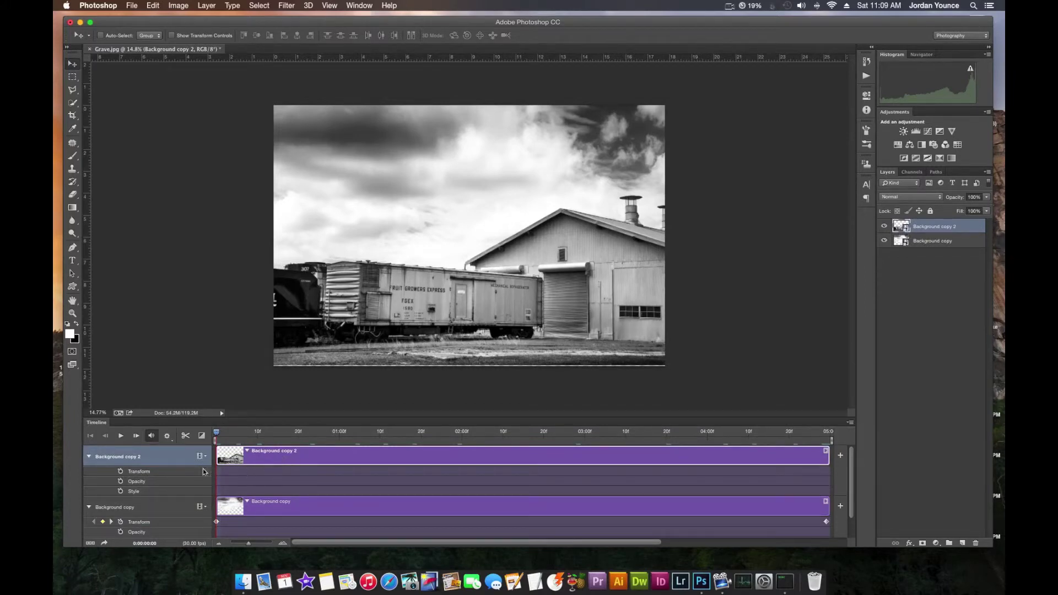
click(121, 473)
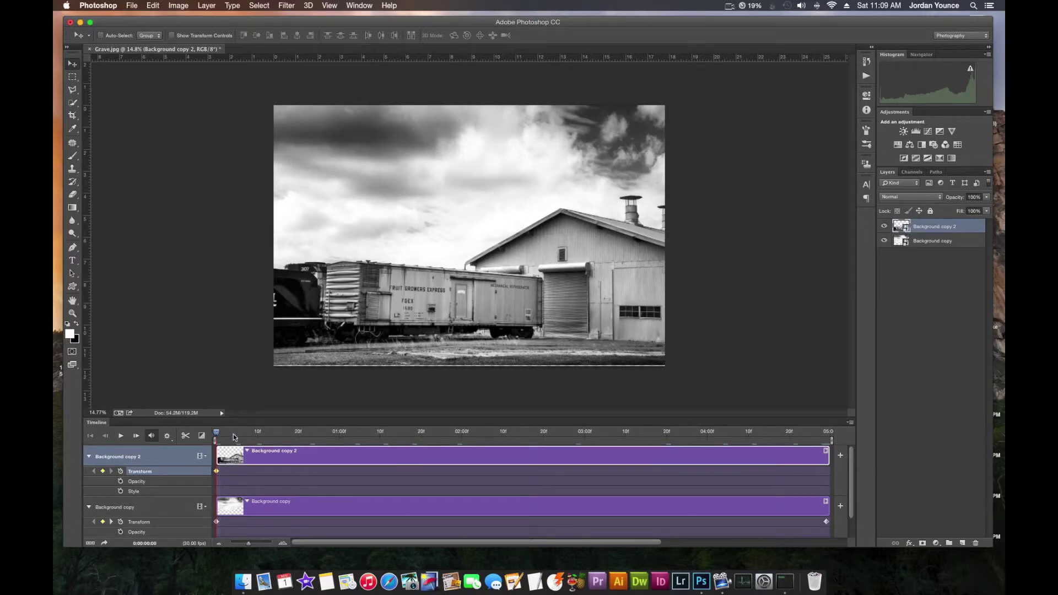
drag(233, 434, 827, 438)
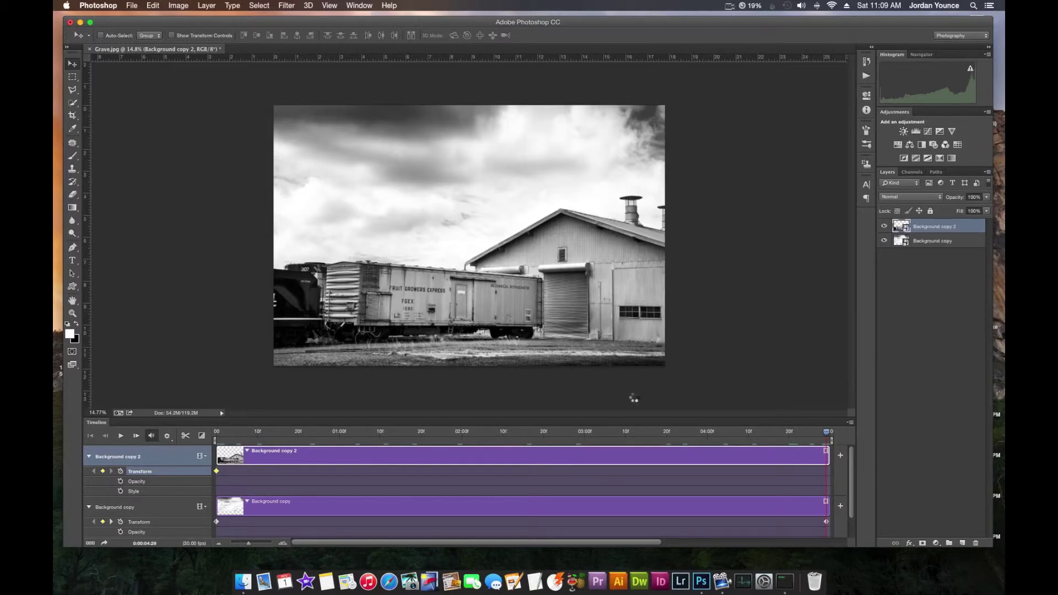
- Scale the foreground to about 106%, reposition it, commit the end keyframe, and scrub to check
key(super+t)
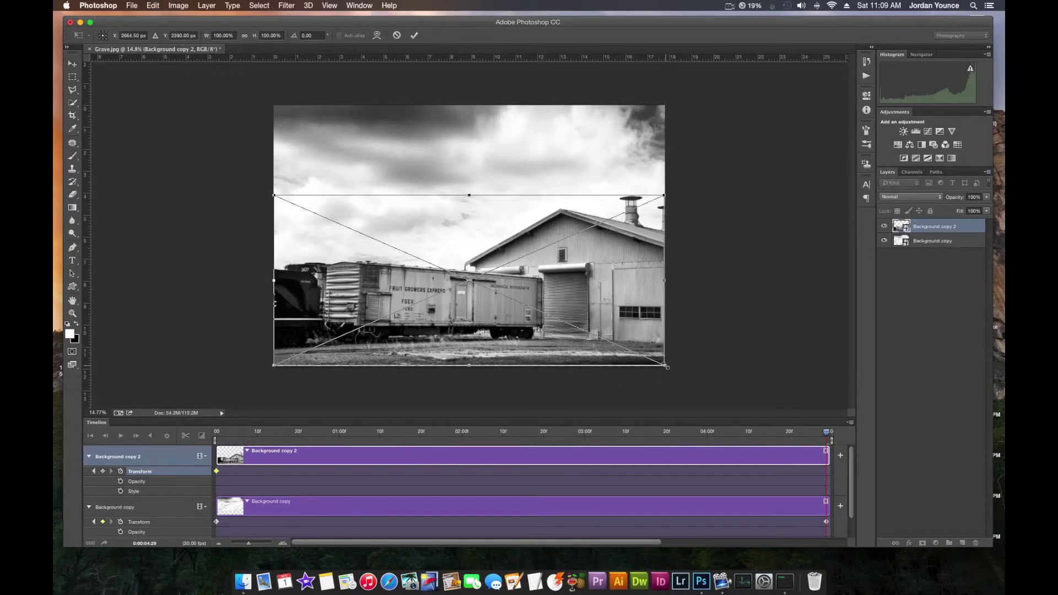
drag(666, 366, 677, 375)
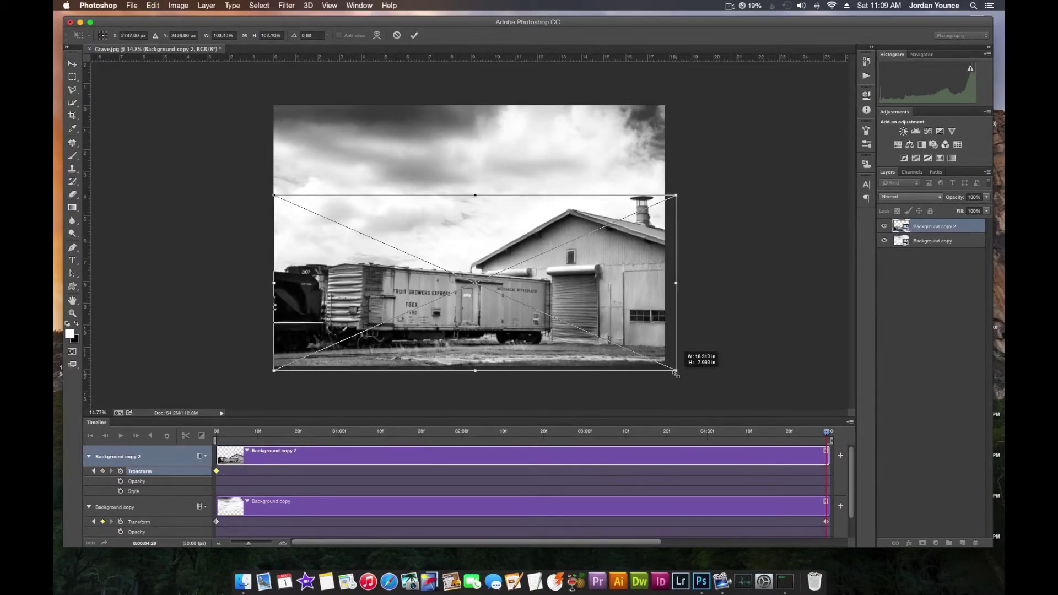
drag(633, 343, 629, 343)
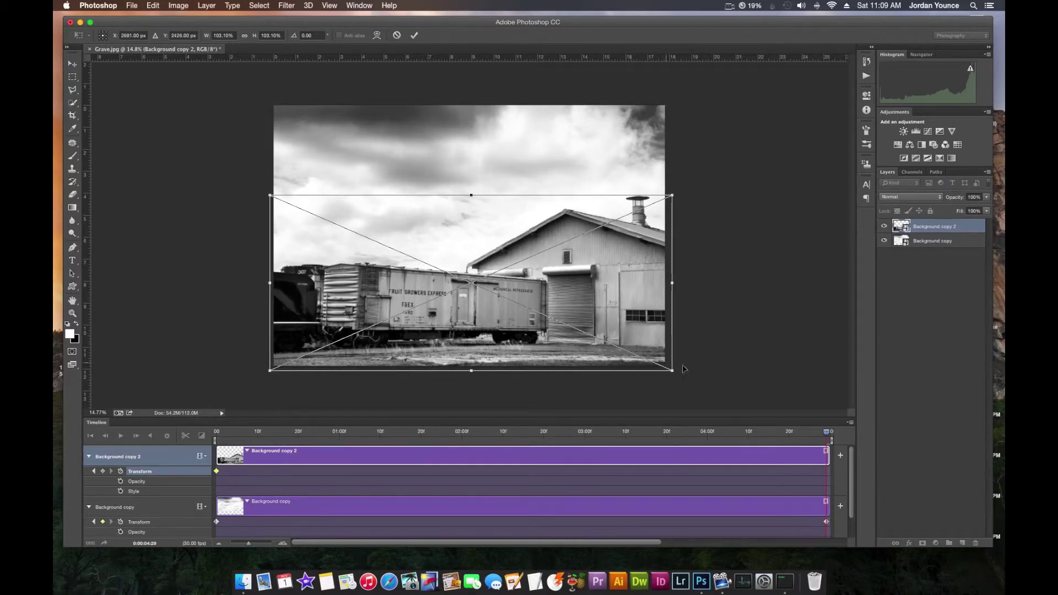
drag(676, 372, 678, 373)
drag(593, 344, 594, 341)
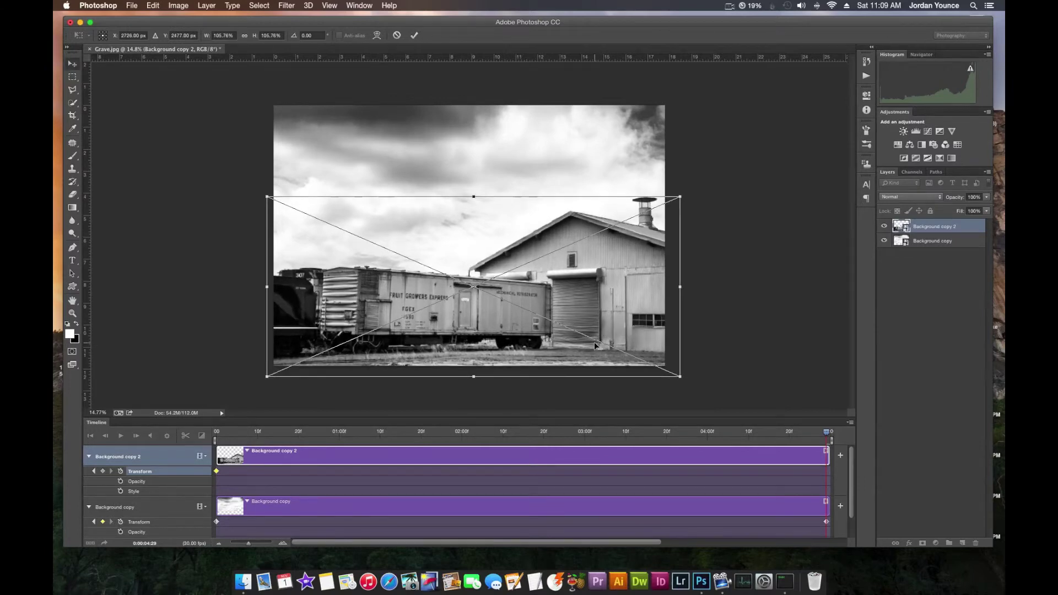
key(Return)
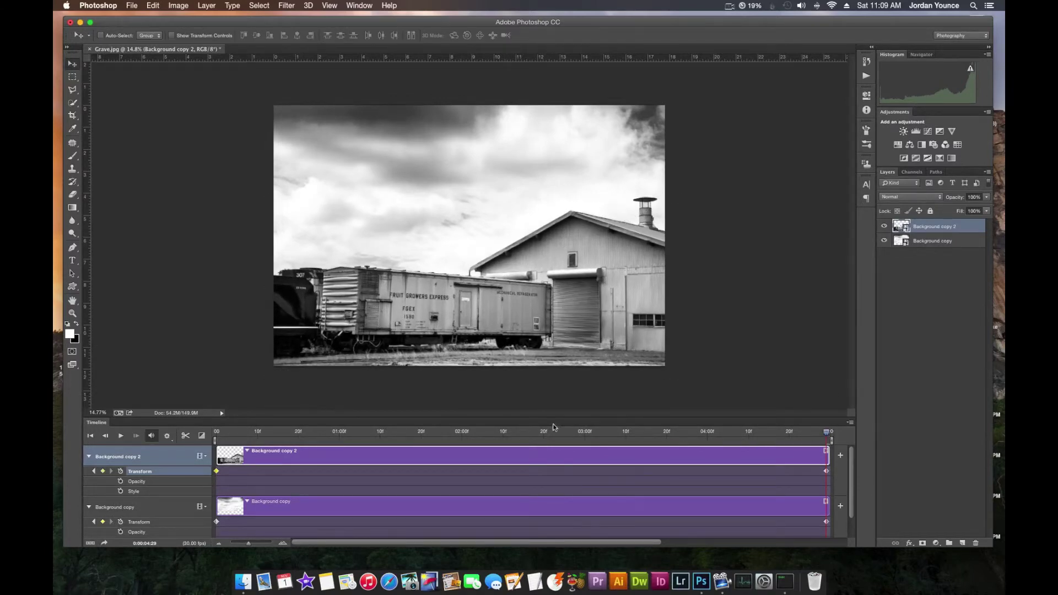
click(323, 429)
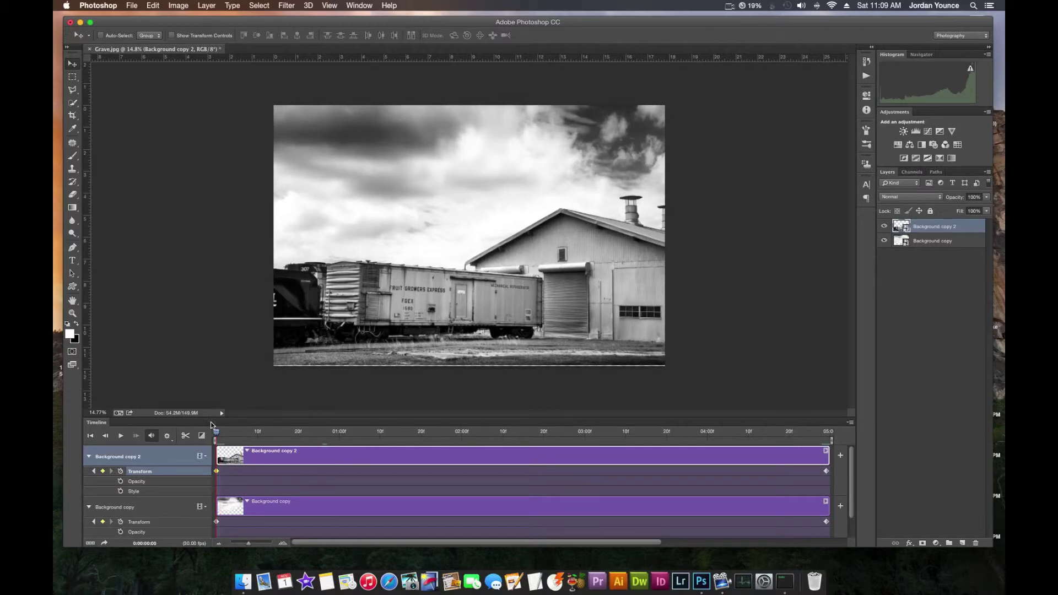
click(224, 430)
drag(251, 429, 210, 445)
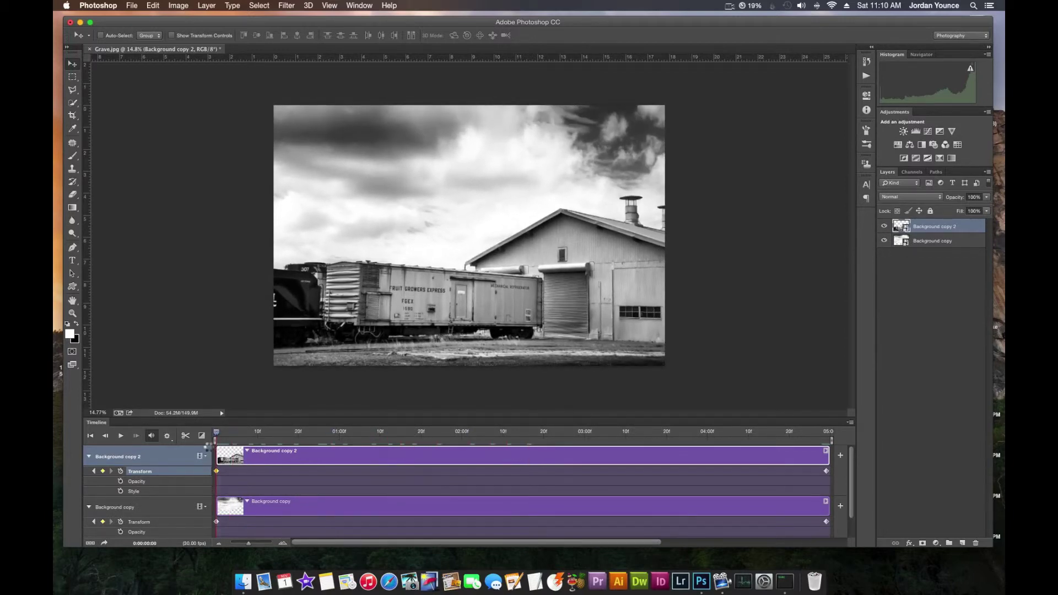
key(space)
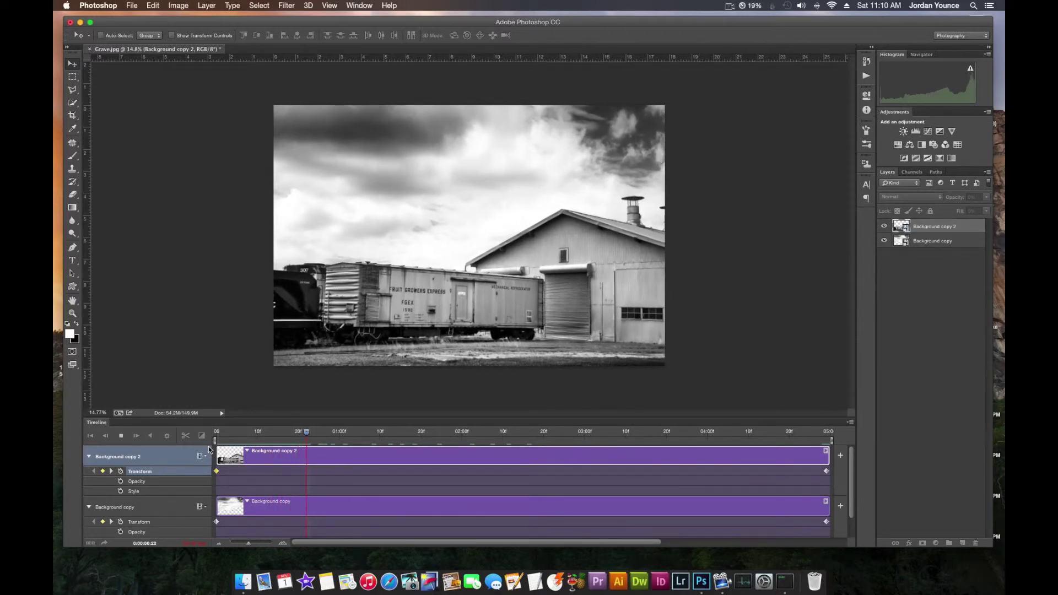
click(307, 434)
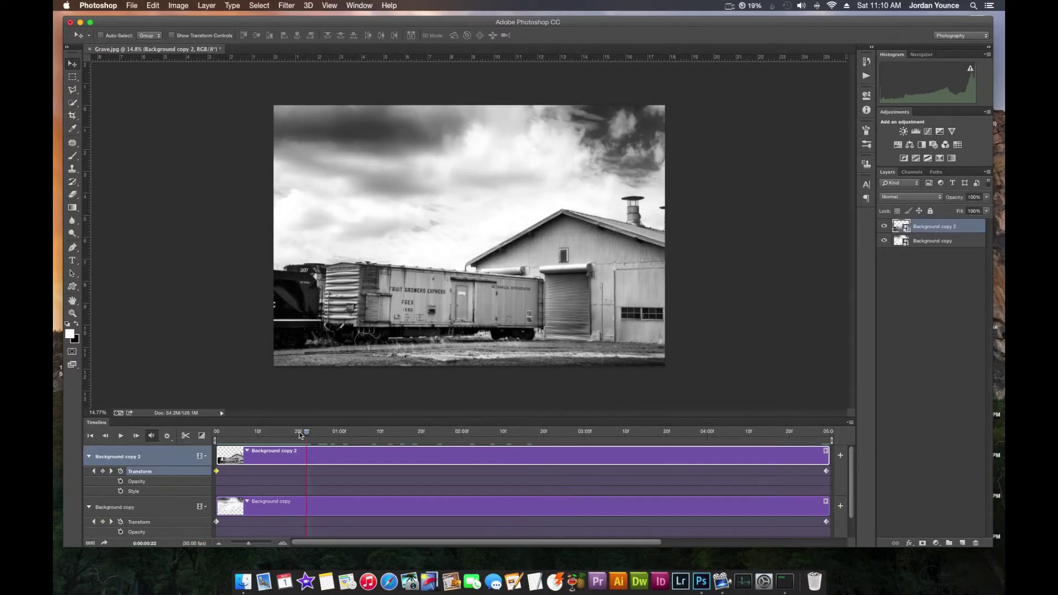
drag(302, 433, 216, 434)
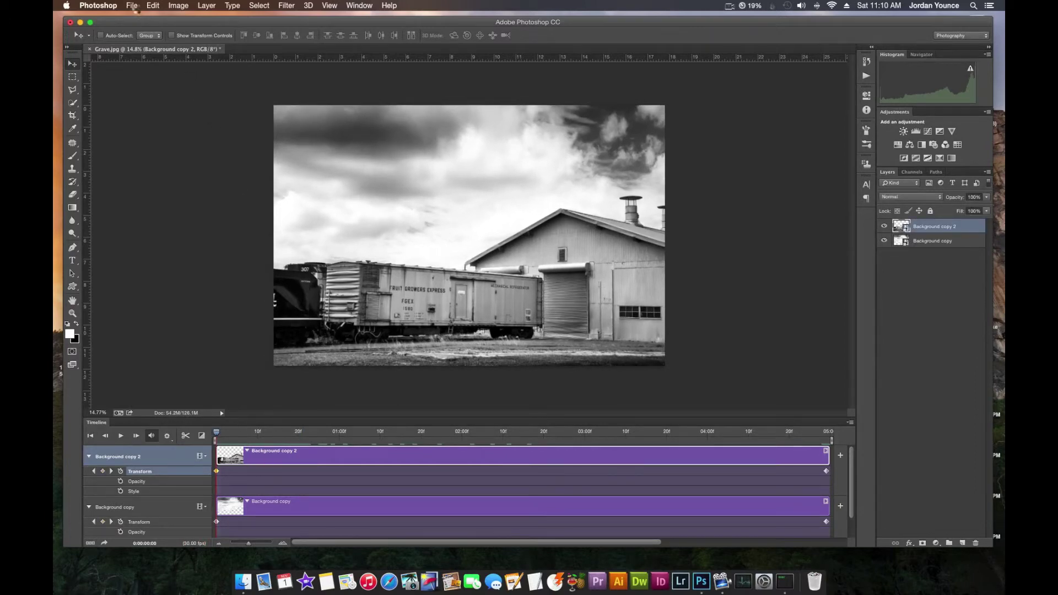
- Render Grave.mp4 to the Desktop with the H.264 High Quality preset at 4096×2304, 24 fps
click(133, 8)
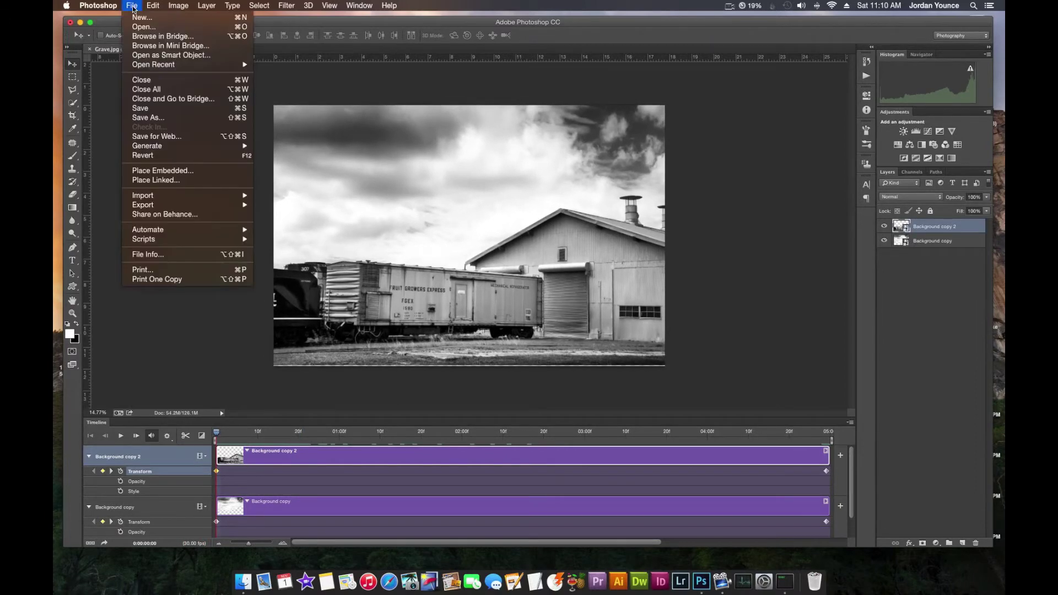
mouse_move(187, 209)
click(278, 224)
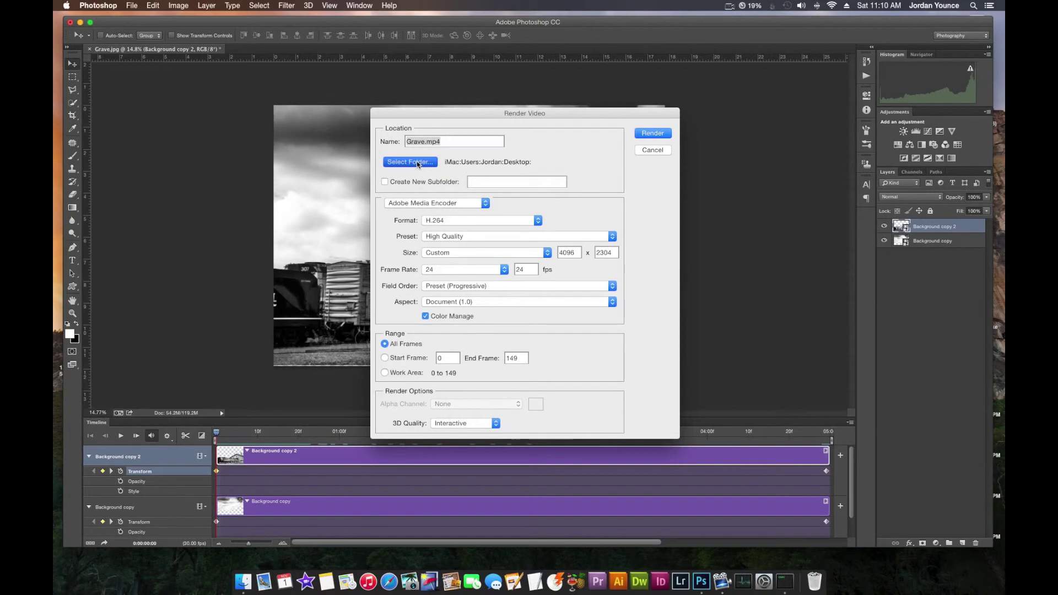
click(416, 161)
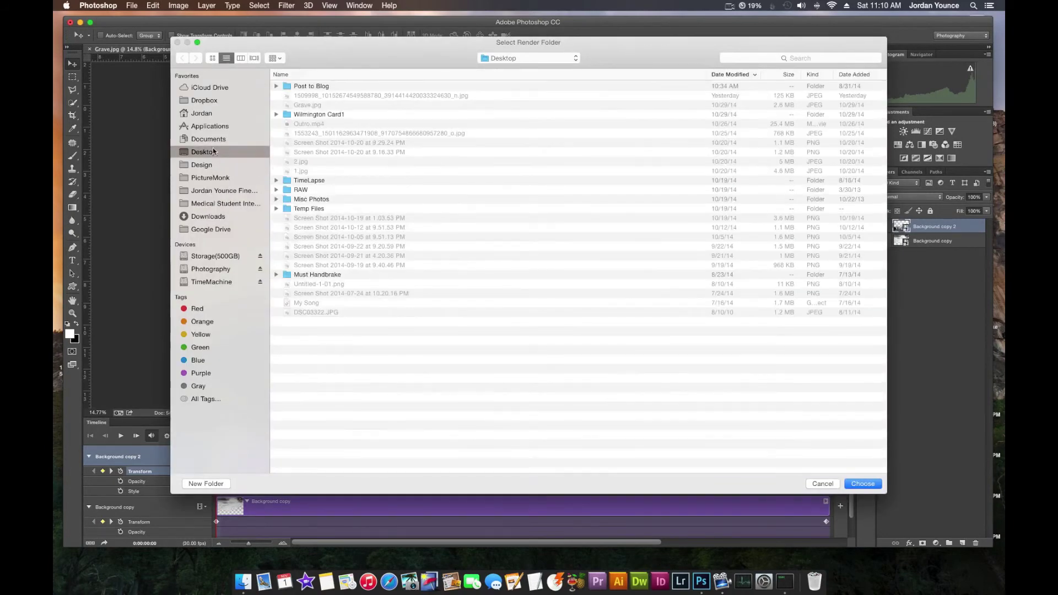
click(871, 483)
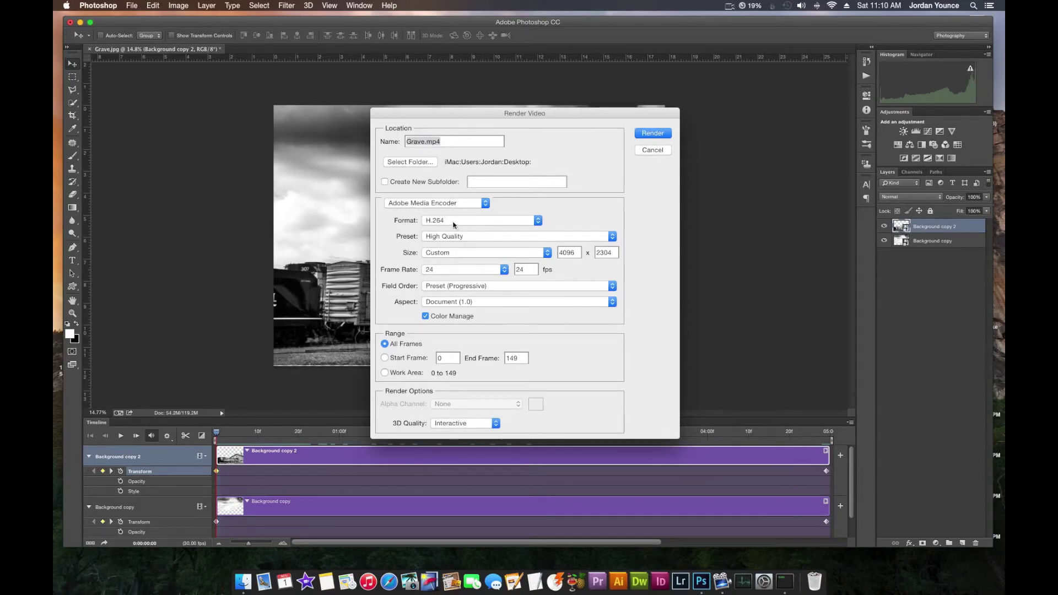
click(541, 240)
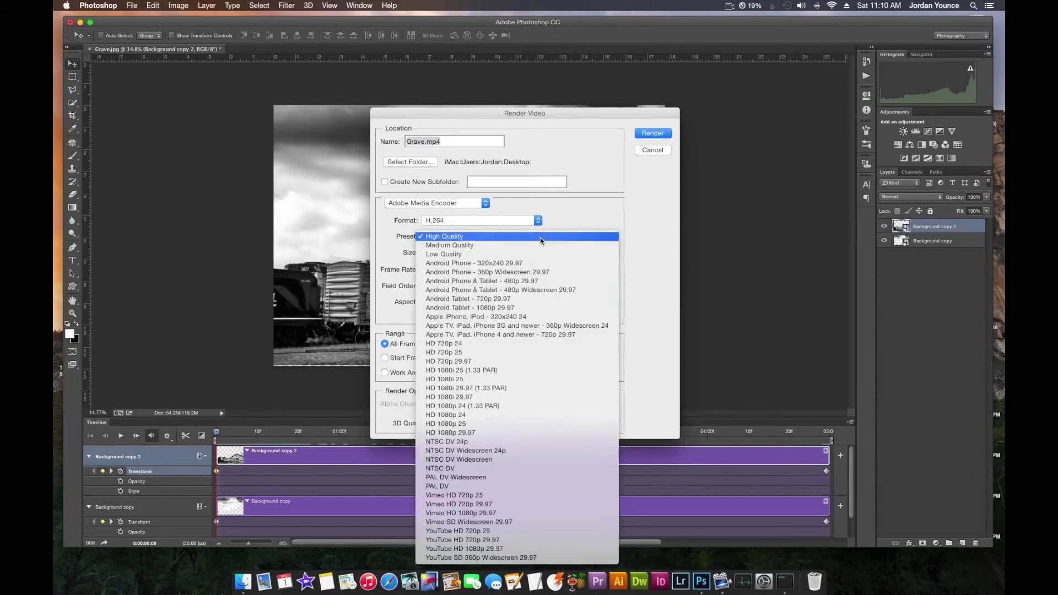
click(642, 299)
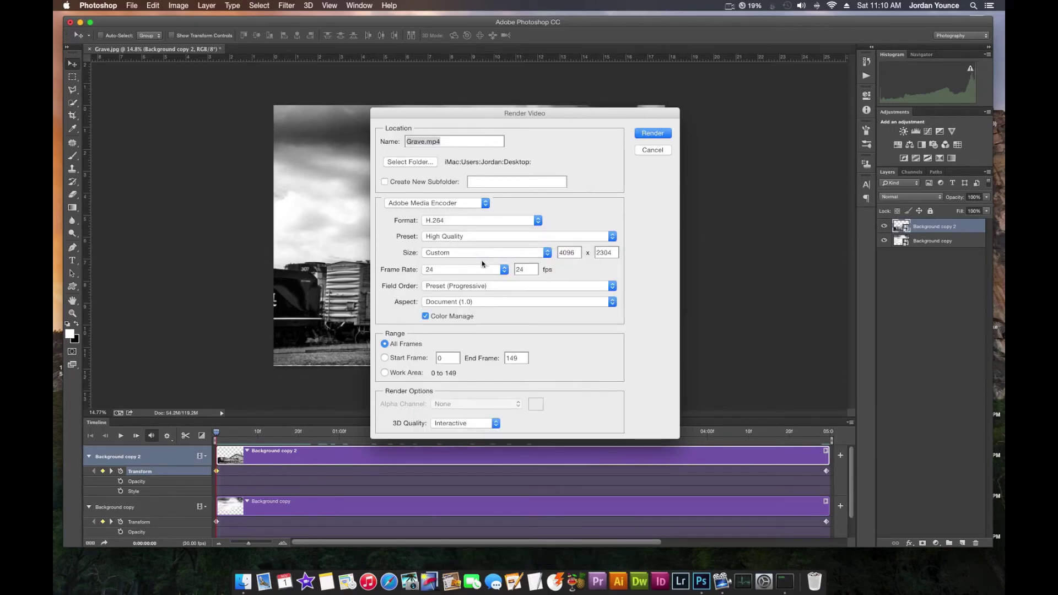
click(653, 134)
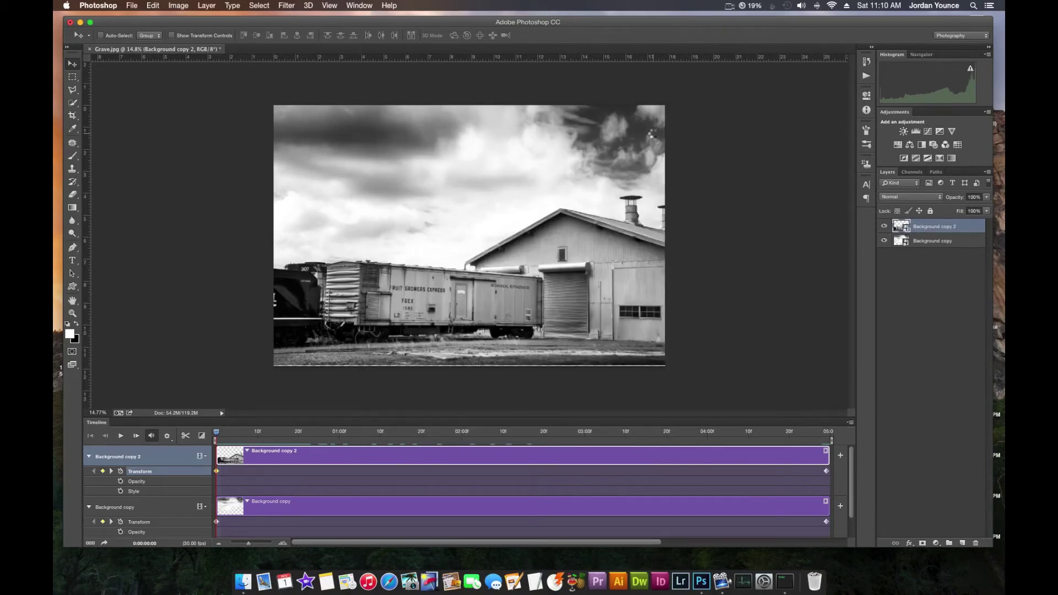